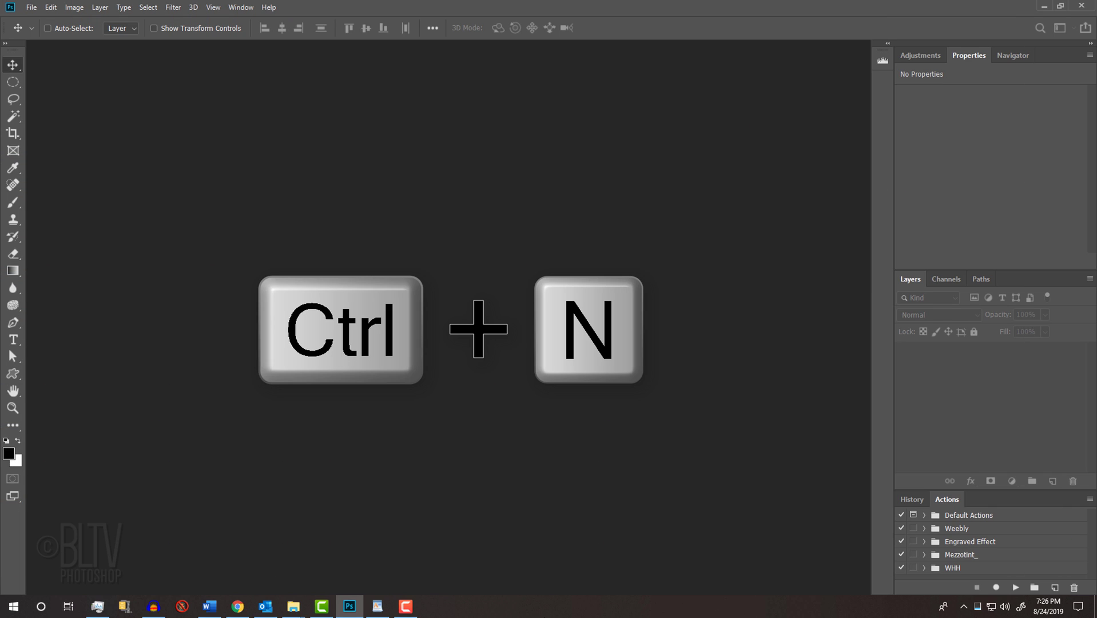
Set up a new document at 150 ppi resolution with Black background contents
key("ctrl+n")
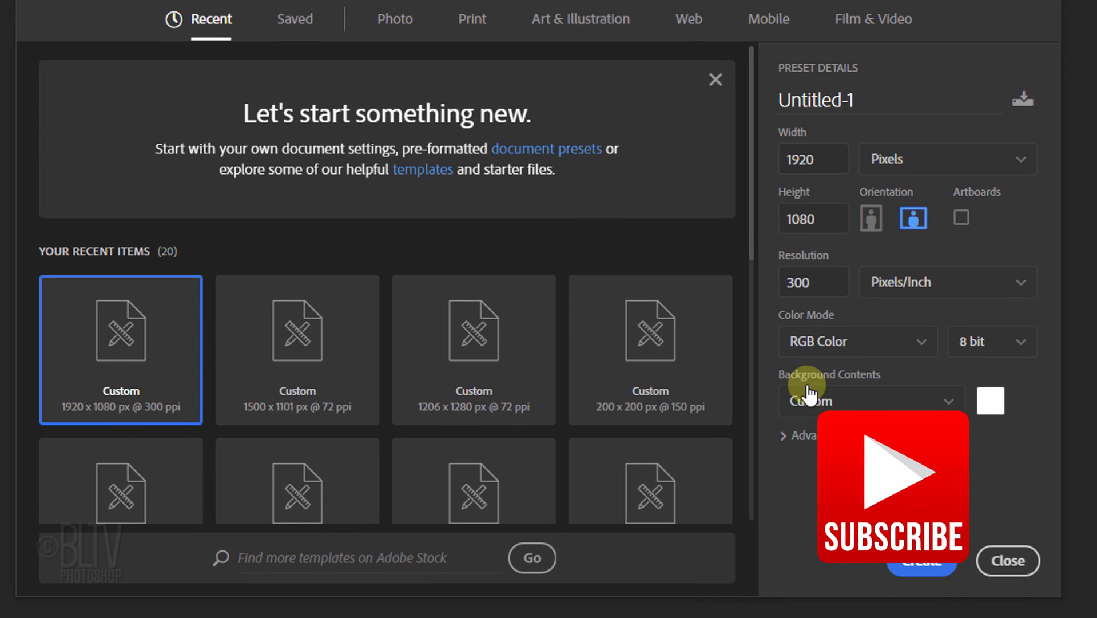
double_click(813, 282)
type("150")
left_click(941, 400)
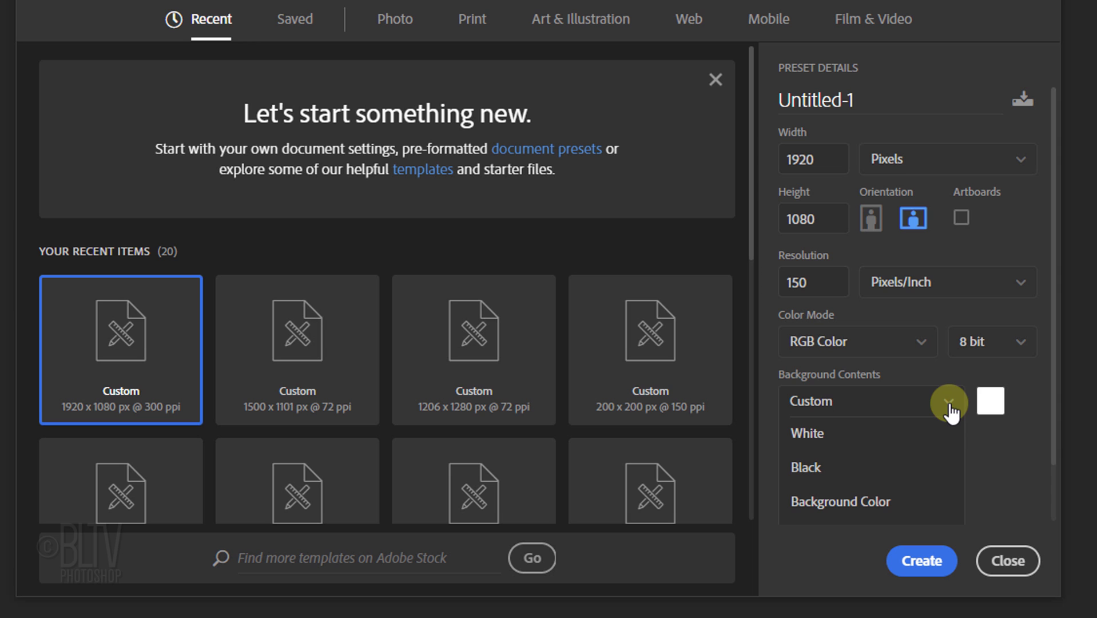
left_click(826, 469)
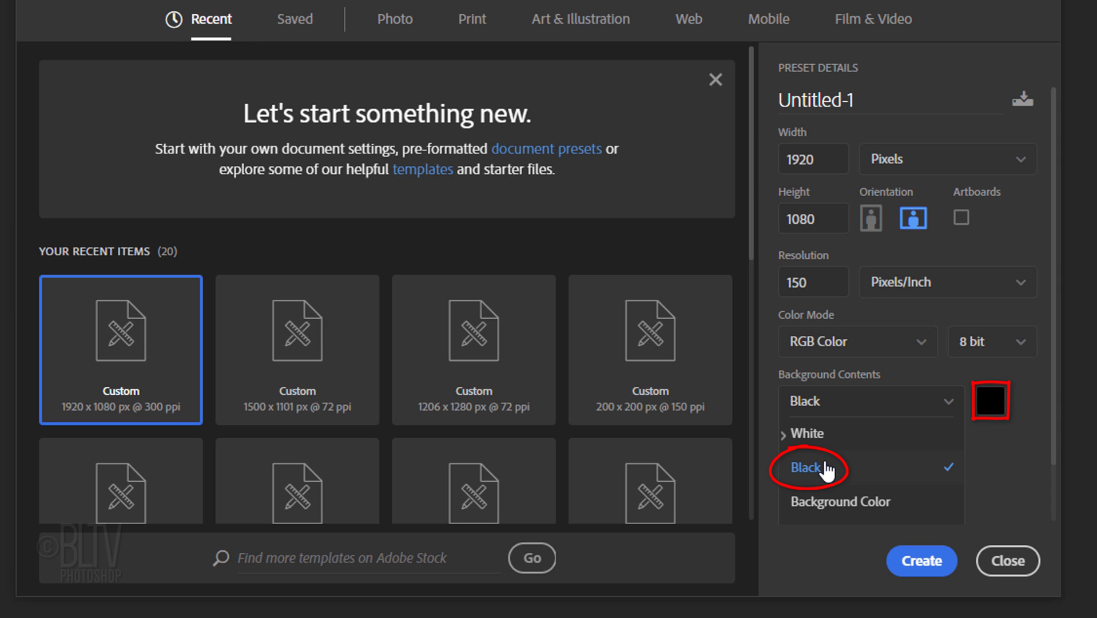
left_click(826, 469)
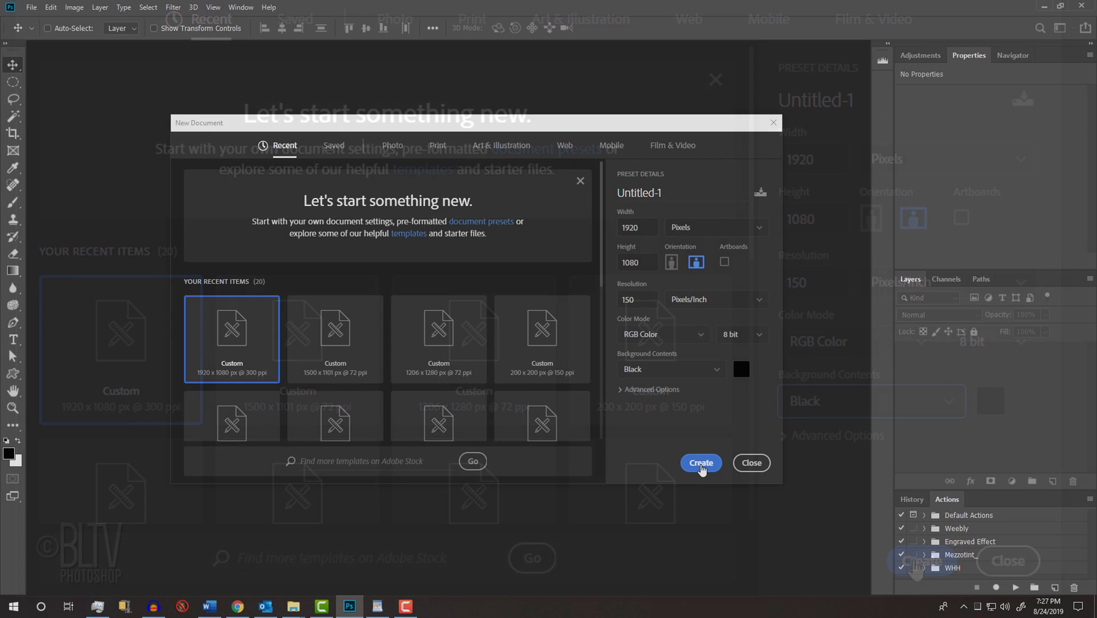
Create the black document and set the Horizontal Type Tool to Tw Cen MT Condensed Extra Bold
left_click(915, 564)
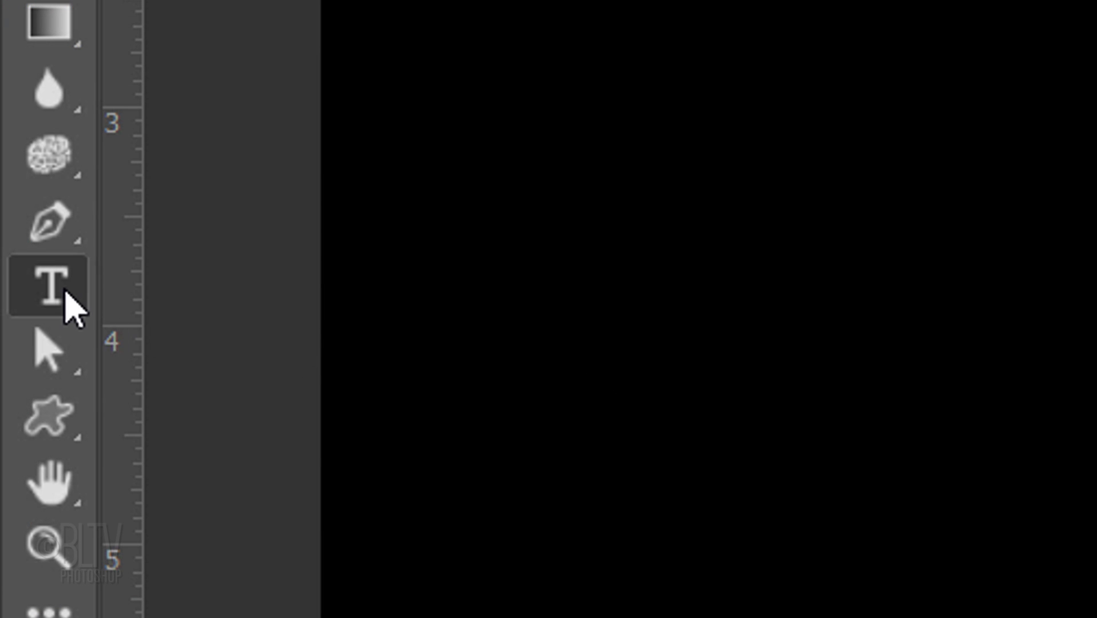
right_click(15, 341)
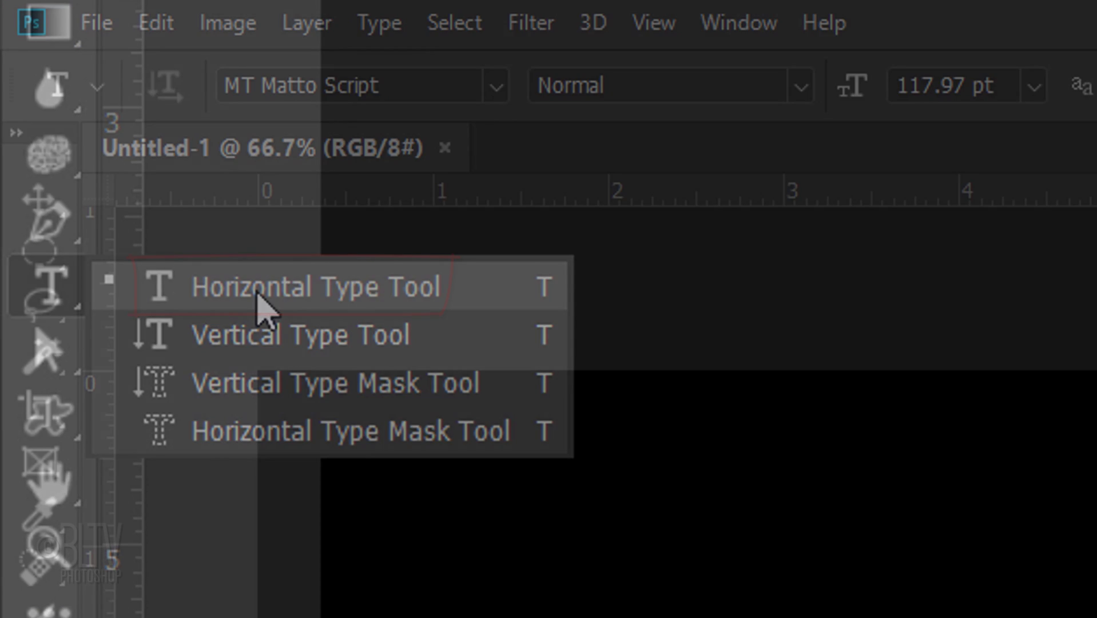
left_click(260, 302)
left_click(493, 85)
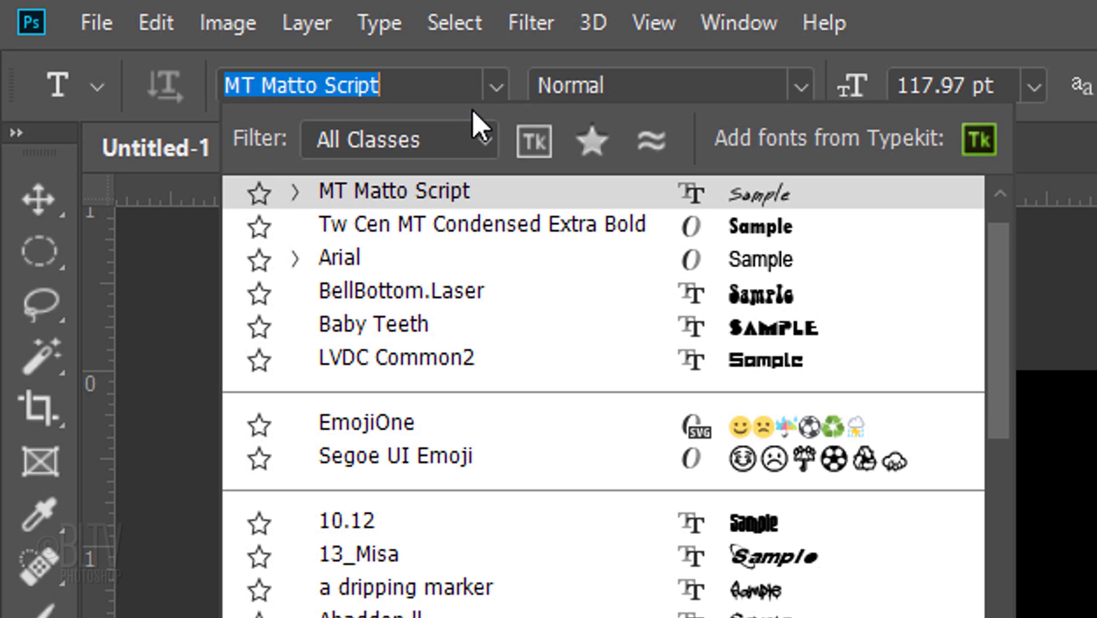
left_click(442, 224)
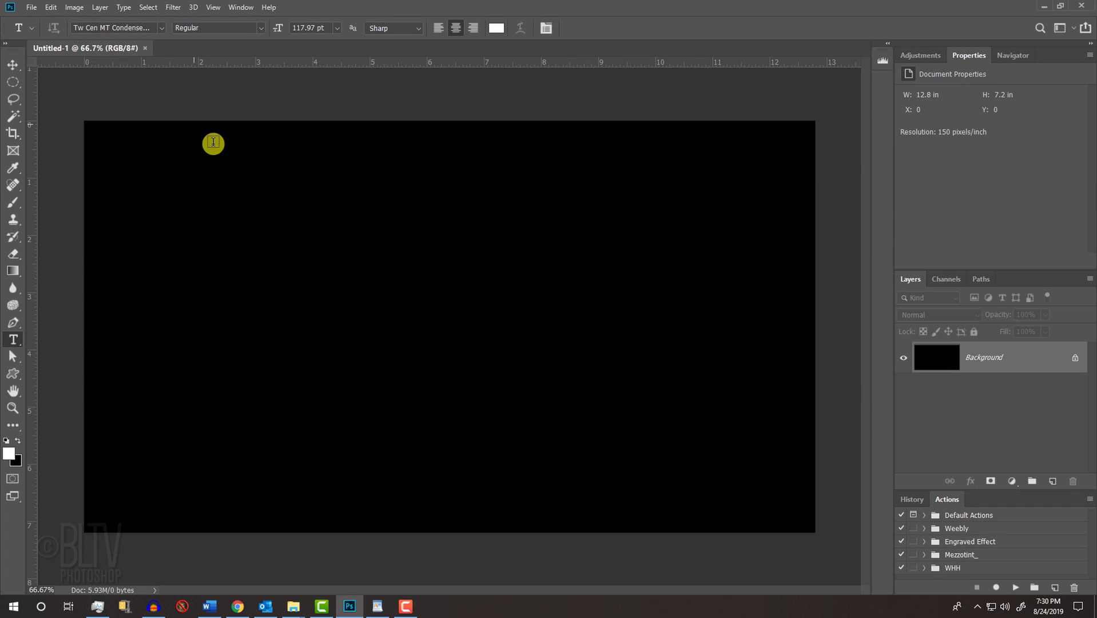
Type SHARP on the canvas and scrub its font size up to about 260 pt
left_click(447, 336)
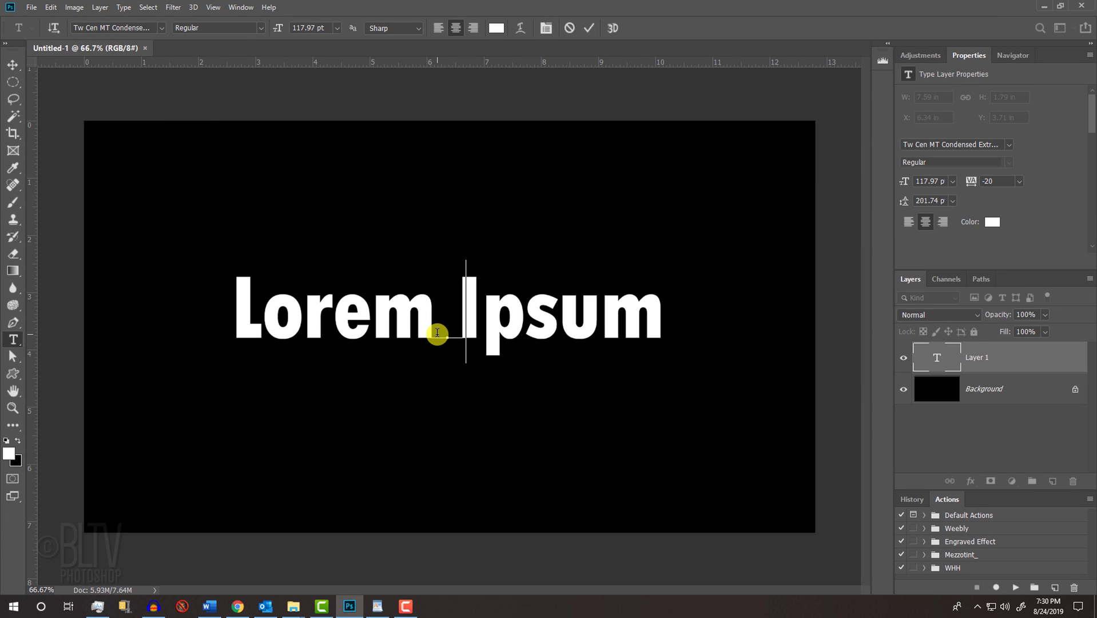
type("SHARP")
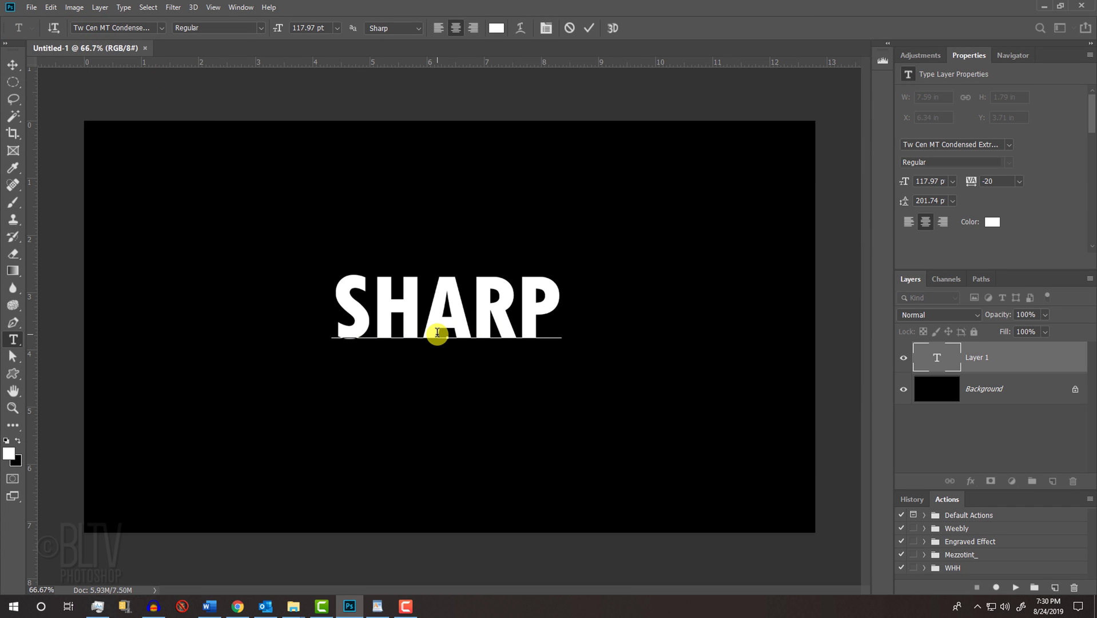
left_click_drag(558, 301, 250, 293)
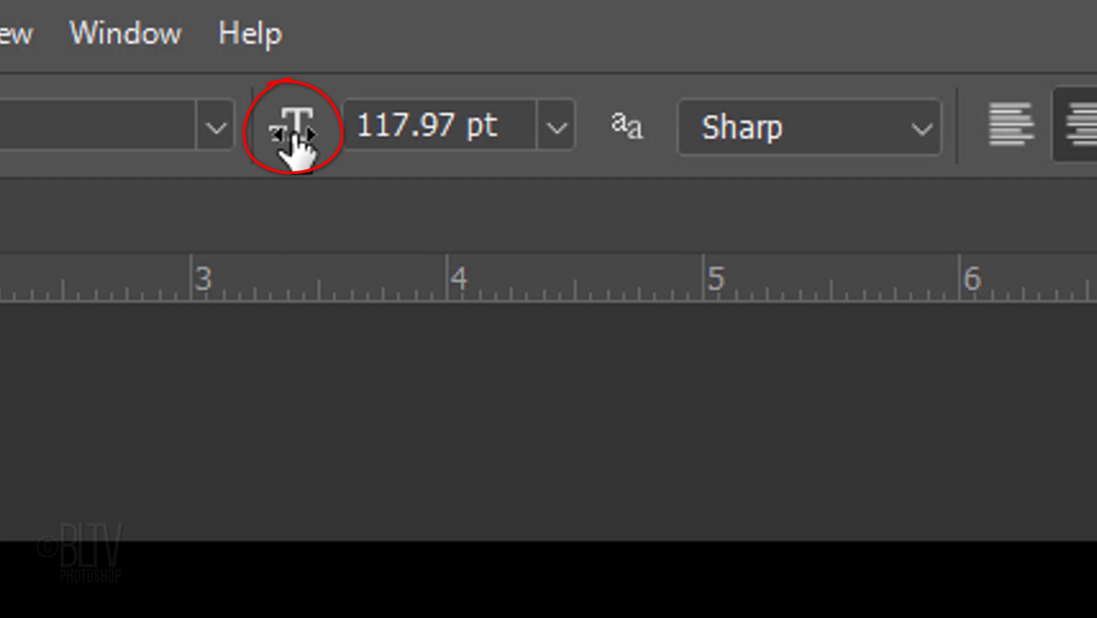
left_click_drag(293, 136, 646, 148)
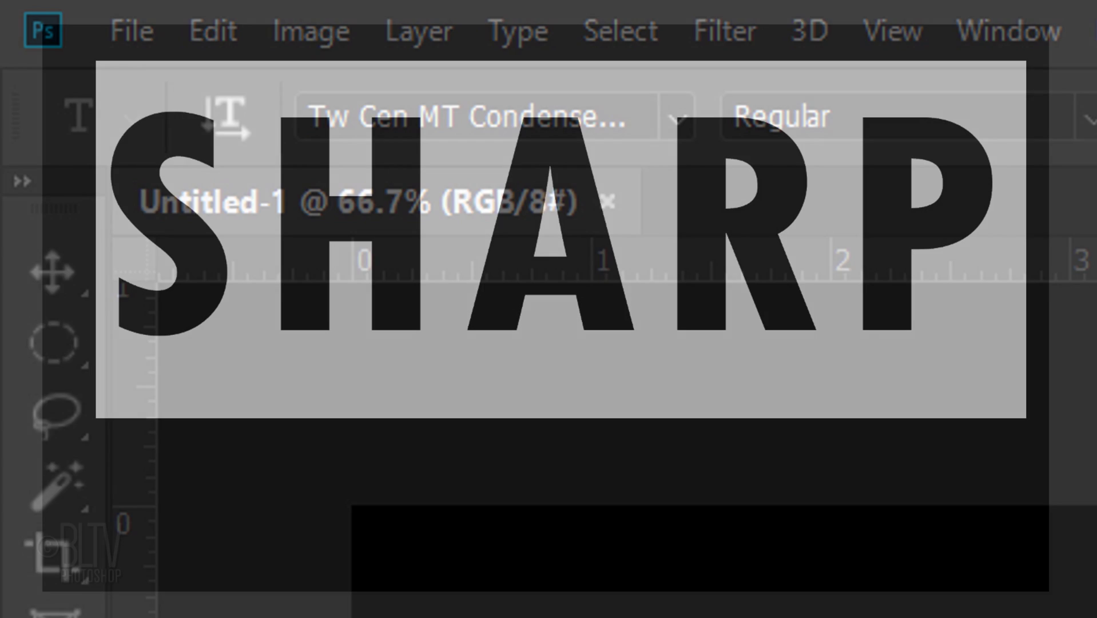
Commit the text and convert the SHARP layer to a shape from the Layers panel
left_click(71, 269)
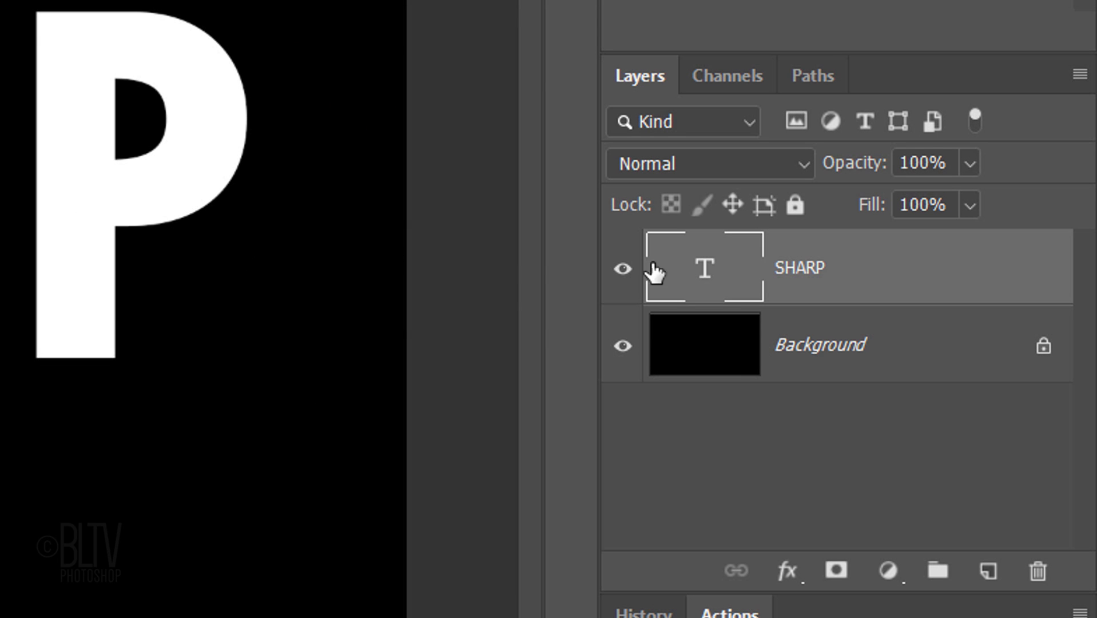
right_click(877, 271)
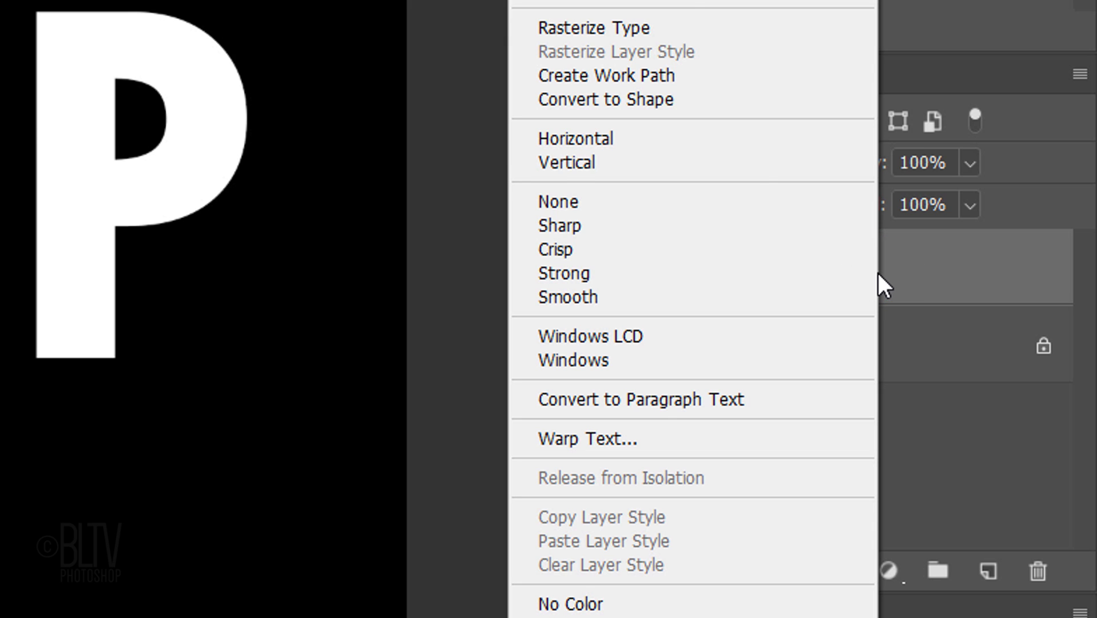
left_click(604, 98)
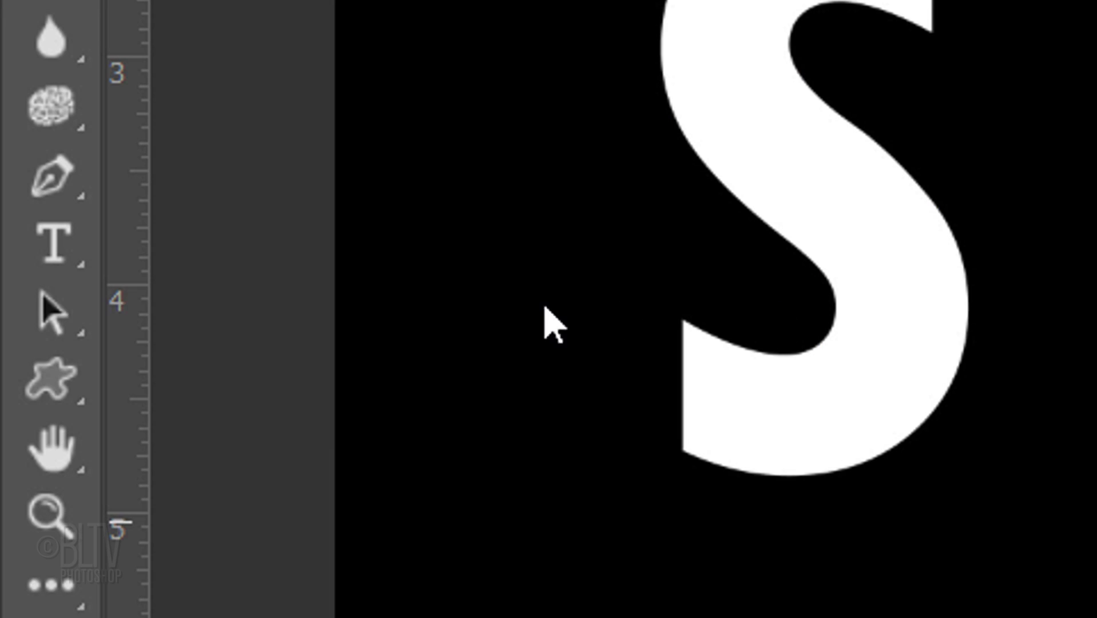
right_click(52, 315)
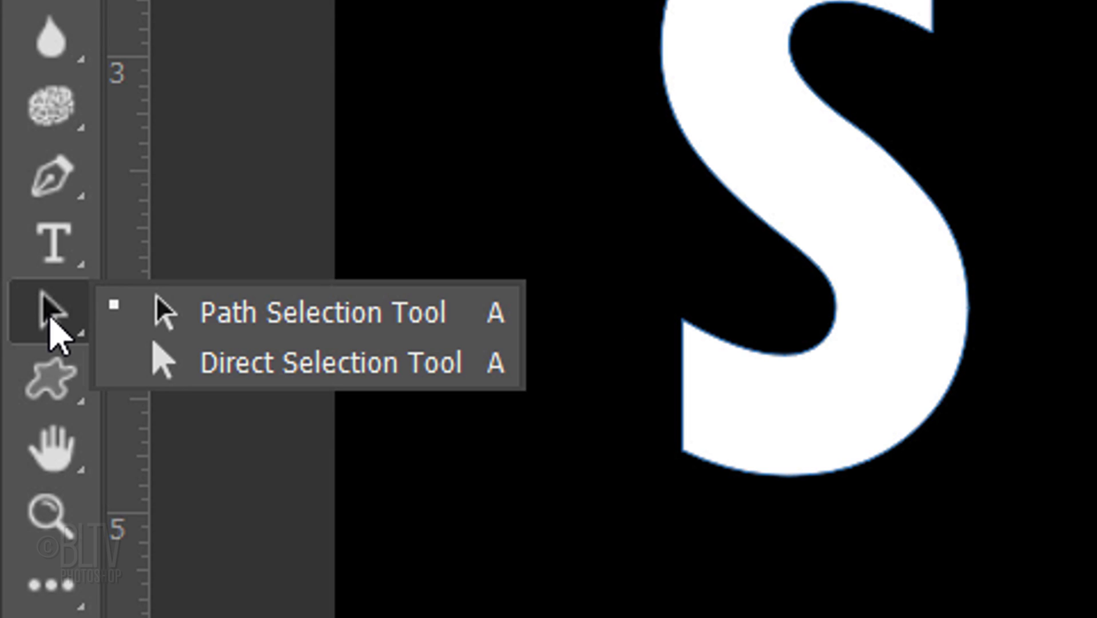
With the Path Selection Tool, set the SHARP shape's fill to No Color
left_click(250, 323)
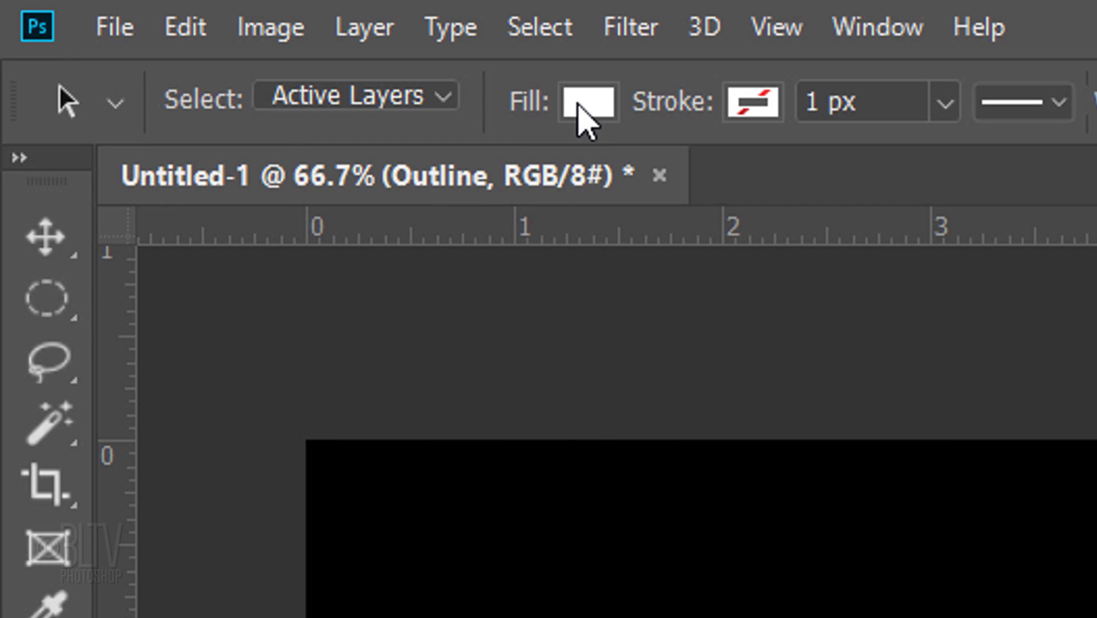
left_click(587, 117)
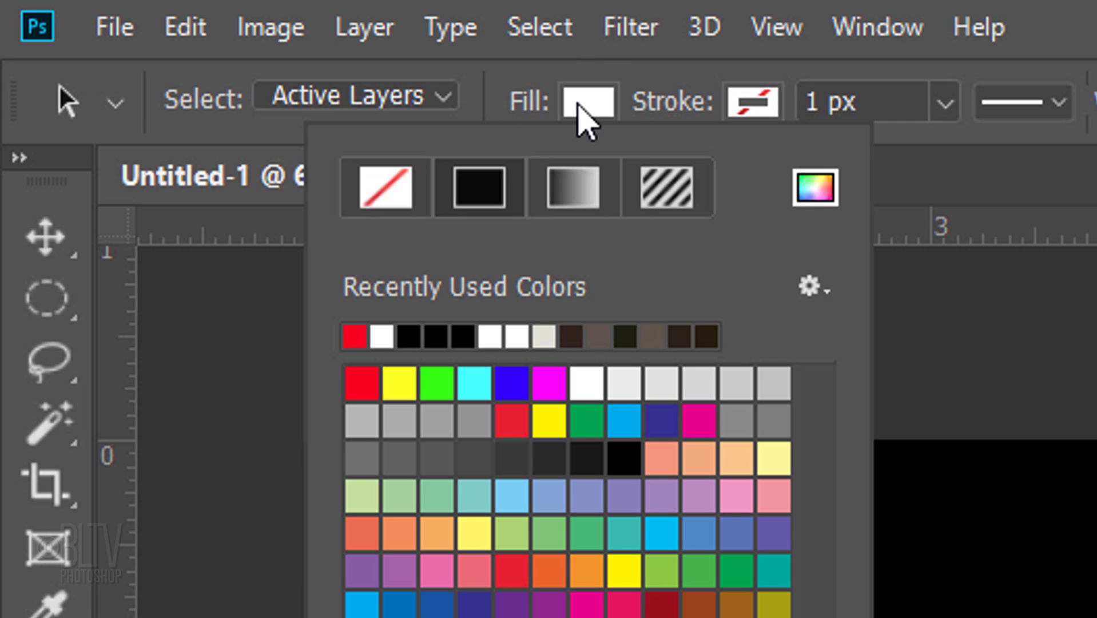
left_click(413, 191)
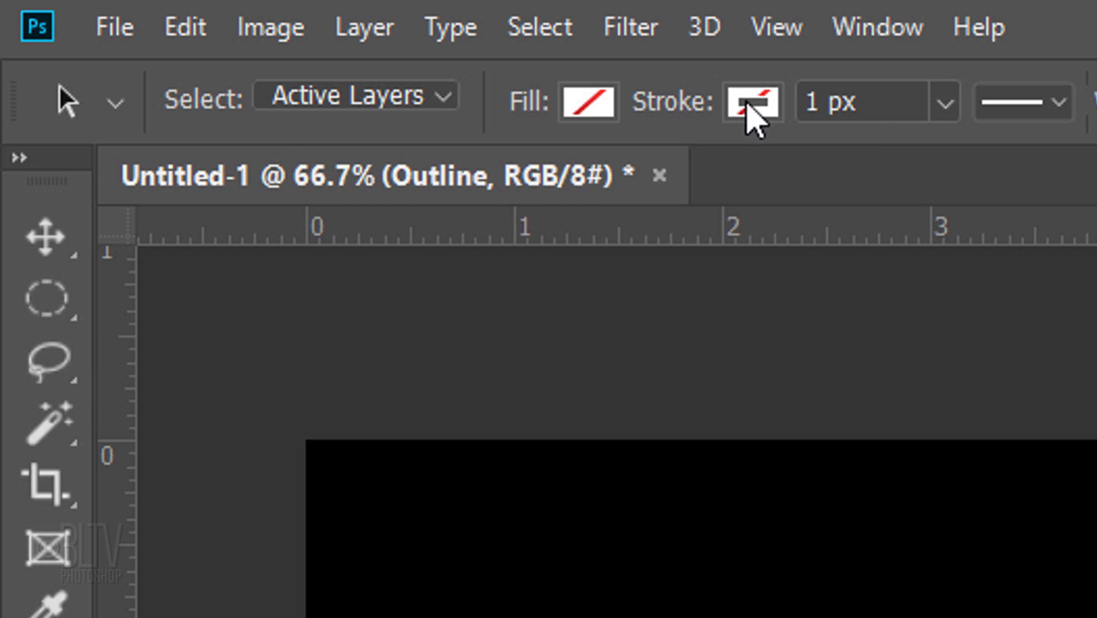
Give the shape a solid red stroke about 40 px wide
left_click(749, 103)
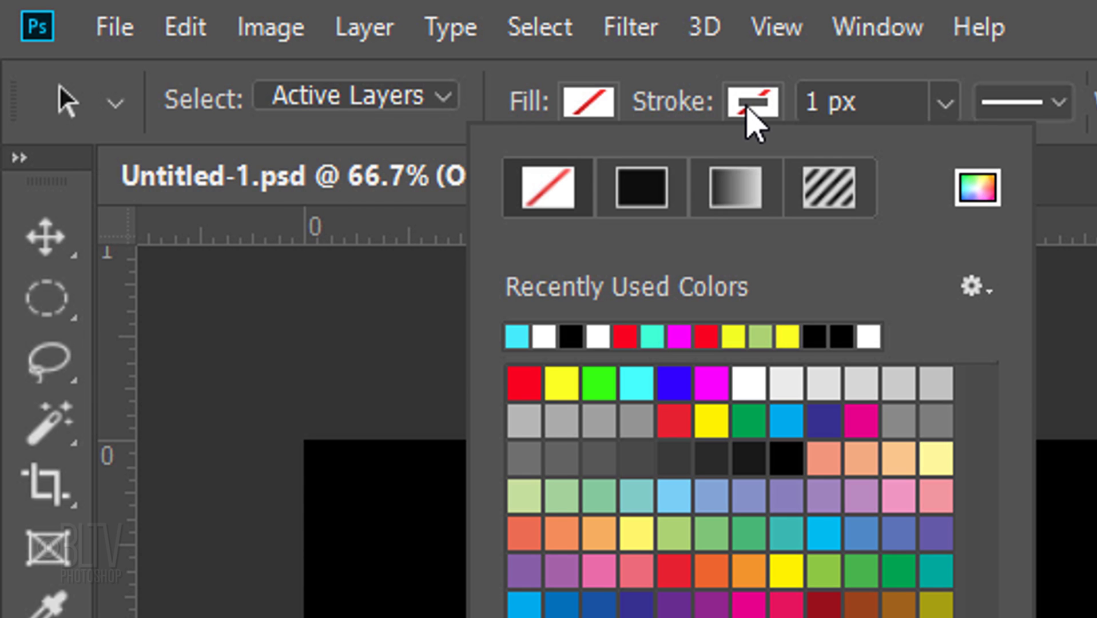
left_click(524, 385)
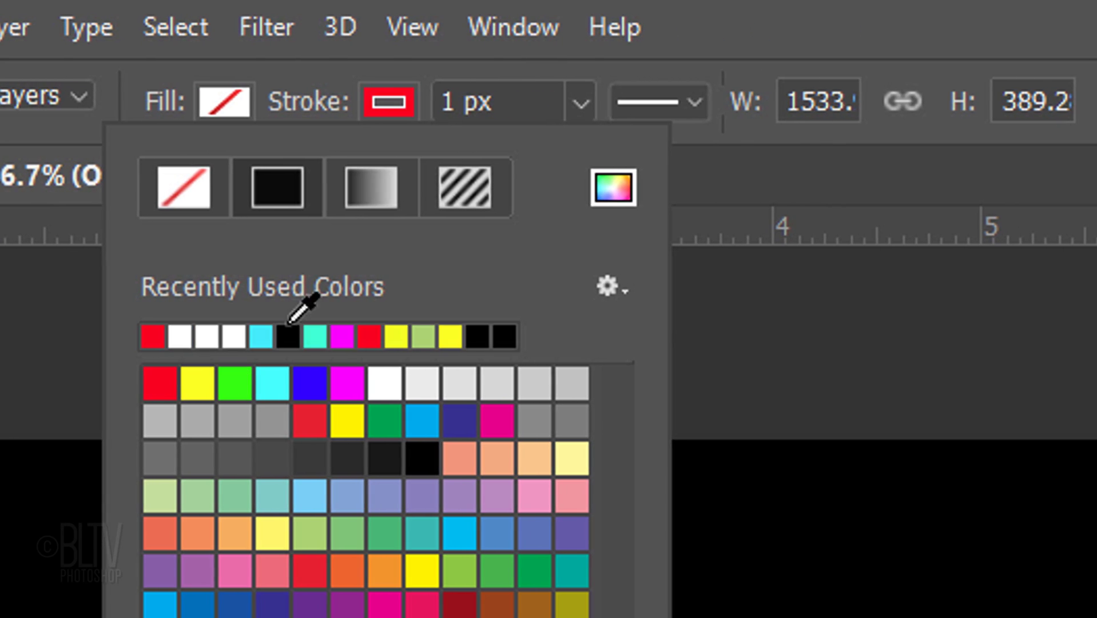
left_click(581, 105)
left_click_drag(577, 161, 634, 167)
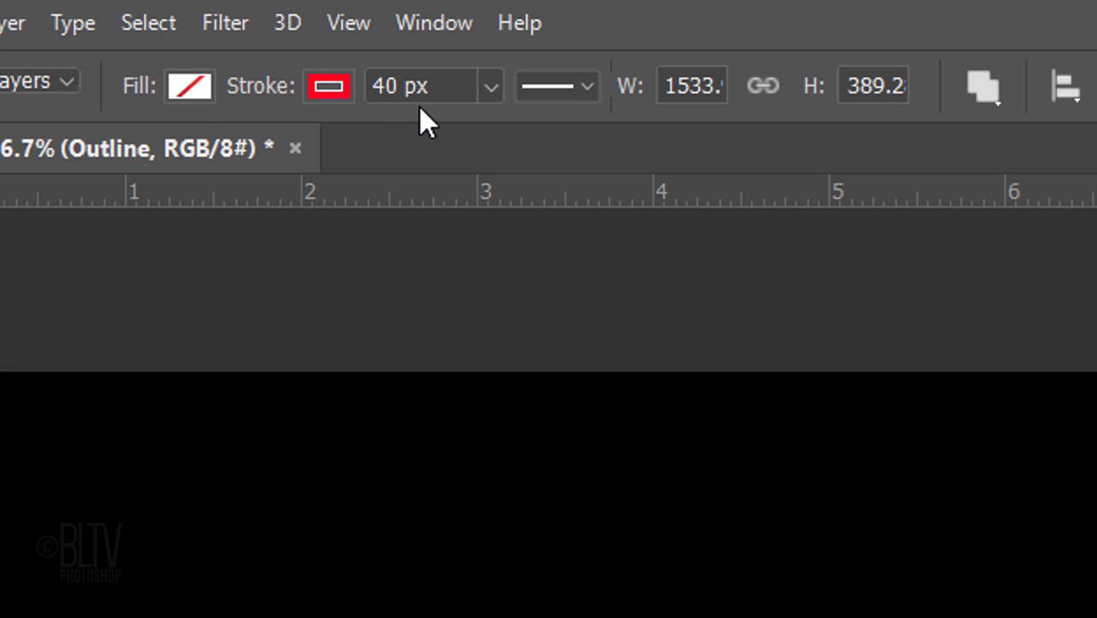
In Stroke Options, try Center and Inside alignment, ending with the stroke aligned Outside
left_click(588, 87)
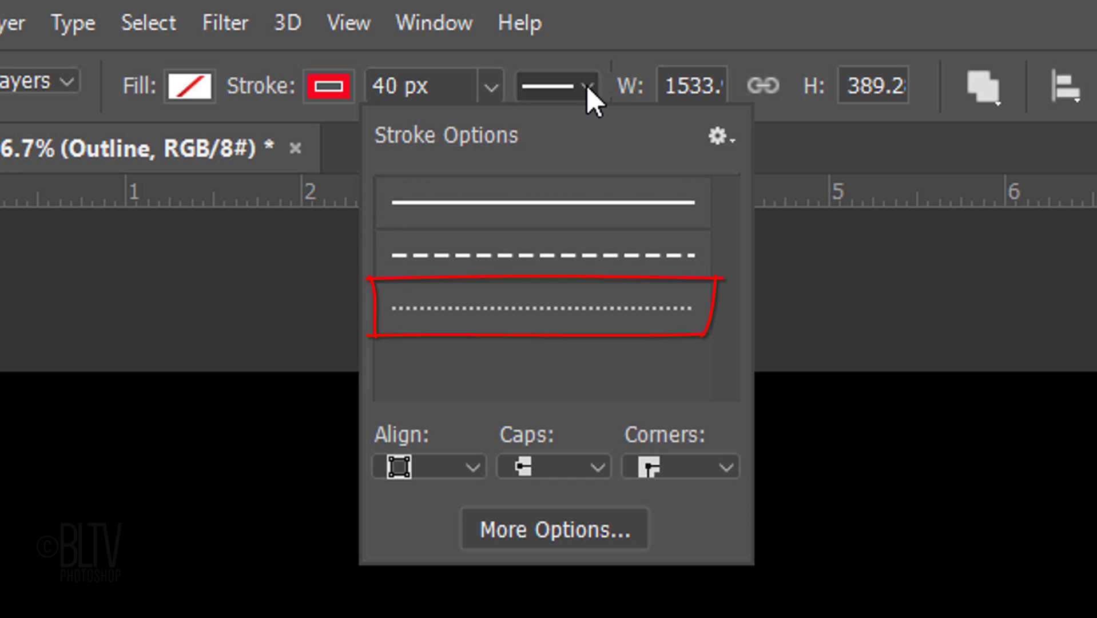
left_click(465, 465)
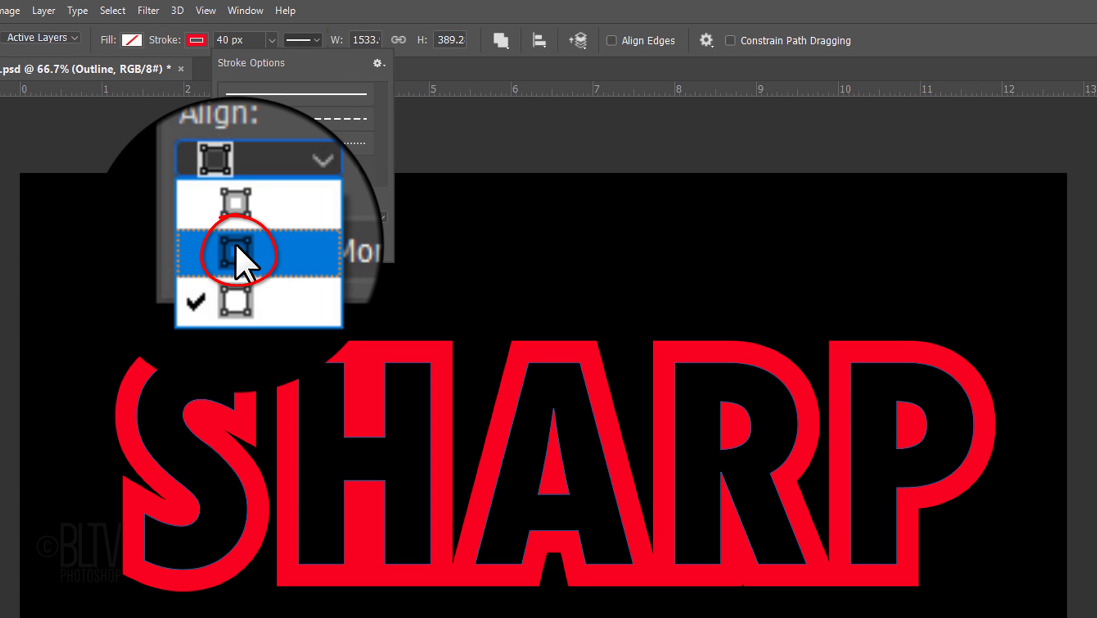
left_click(235, 250)
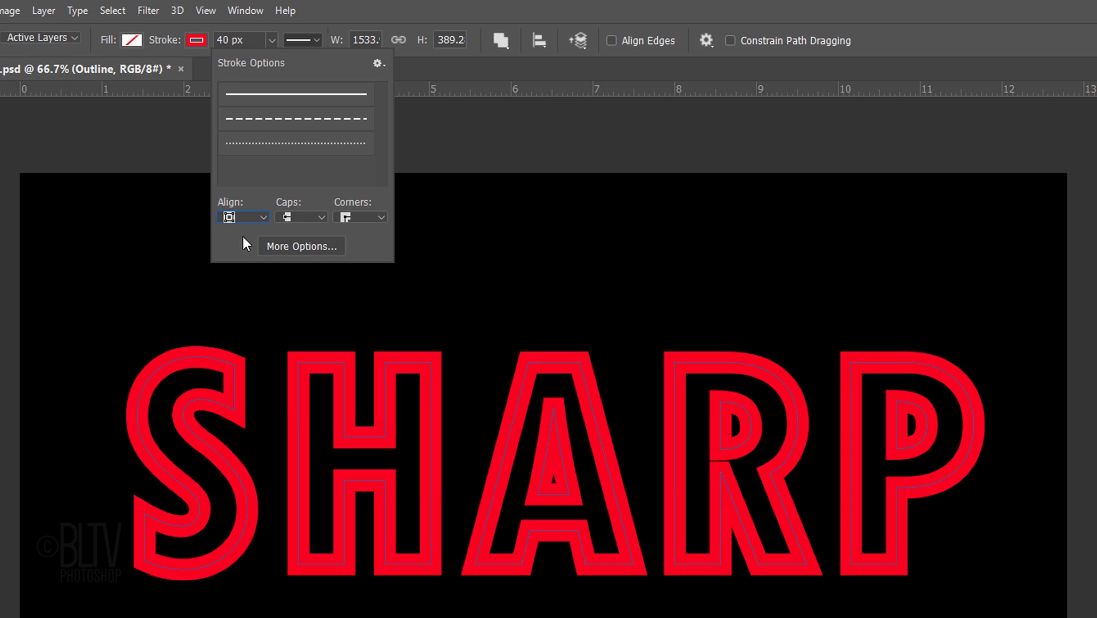
left_click(243, 217)
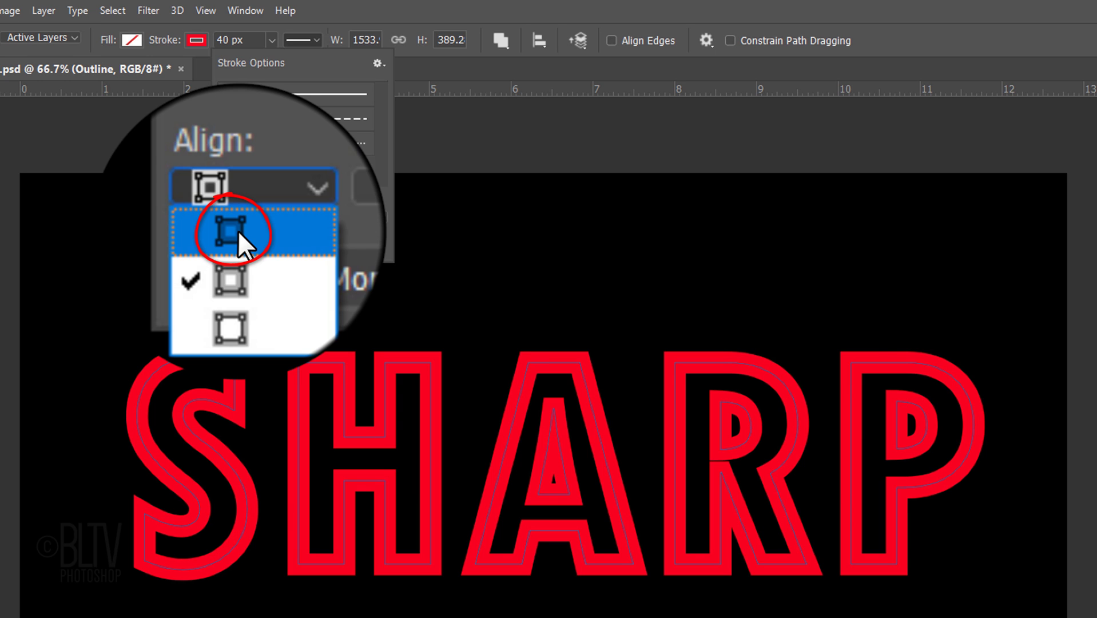
left_click(239, 230)
left_click(243, 217)
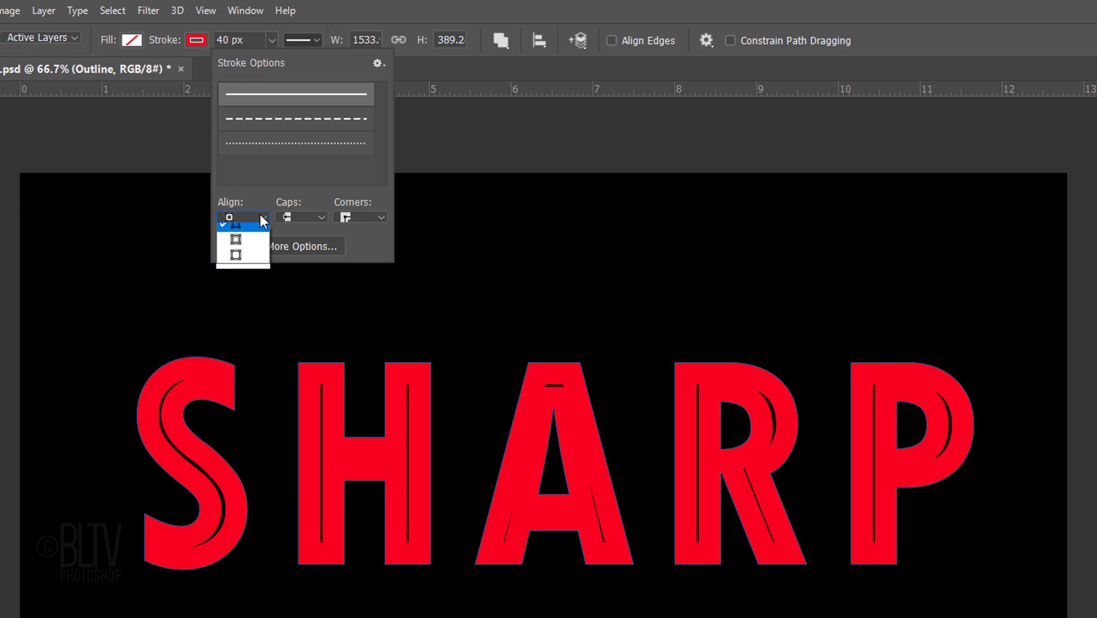
left_click(232, 257)
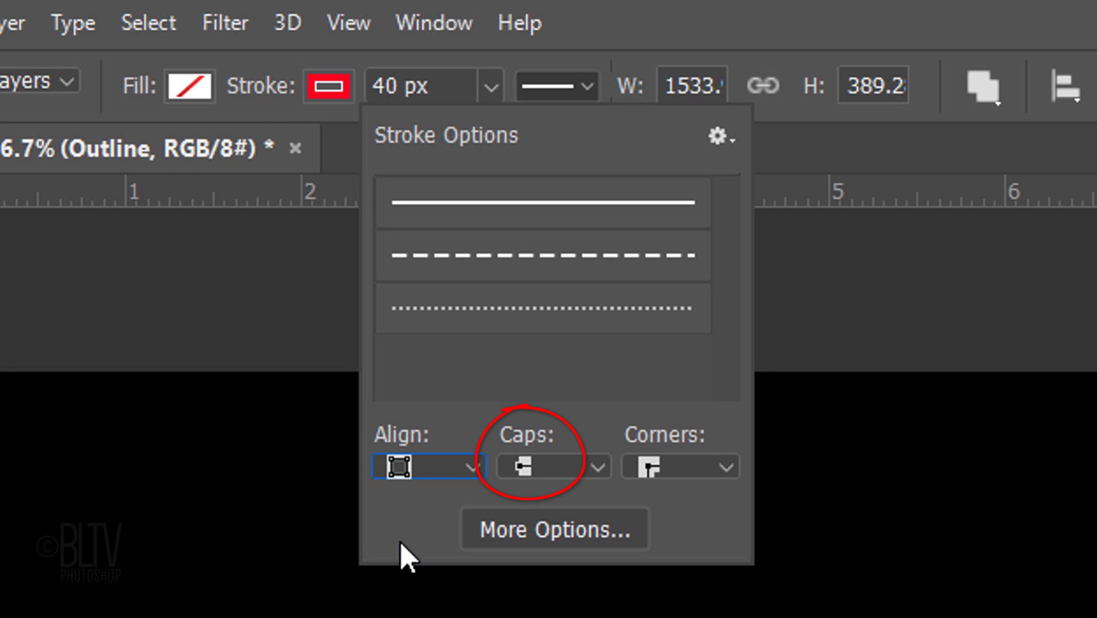
left_click(718, 465)
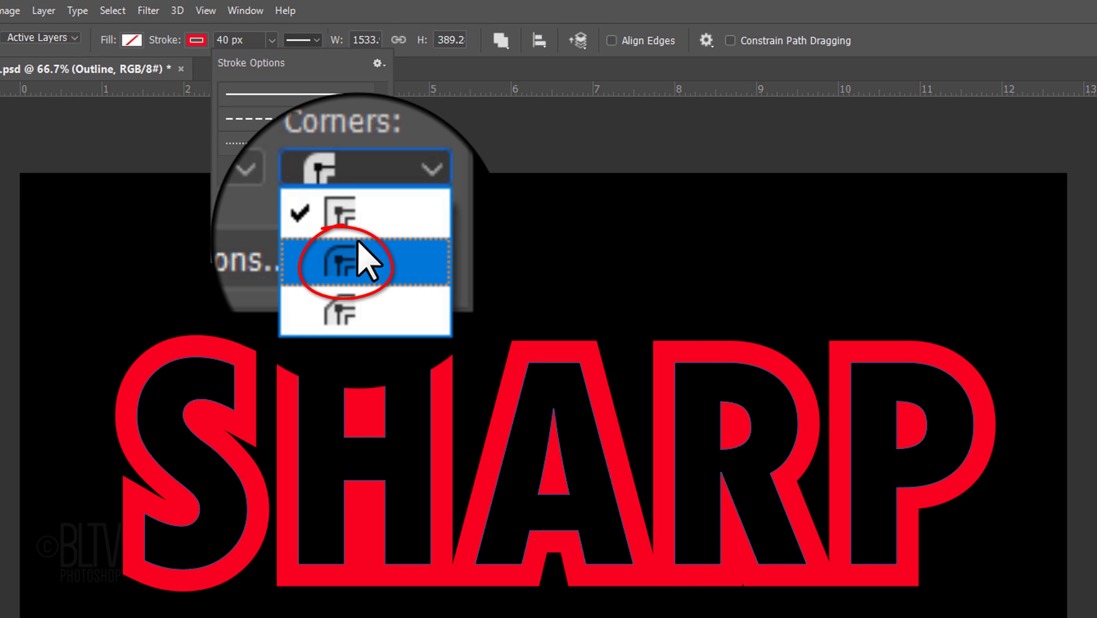
Try Round then Bevel corners on the stroke, settling on Miter corners
left_click(357, 240)
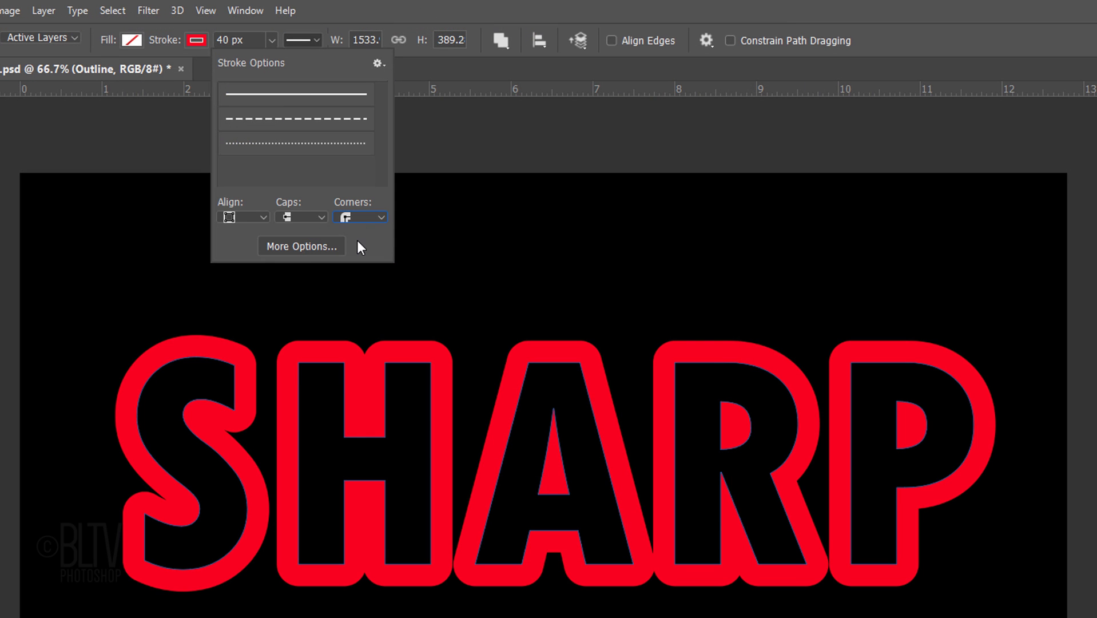
left_click(379, 217)
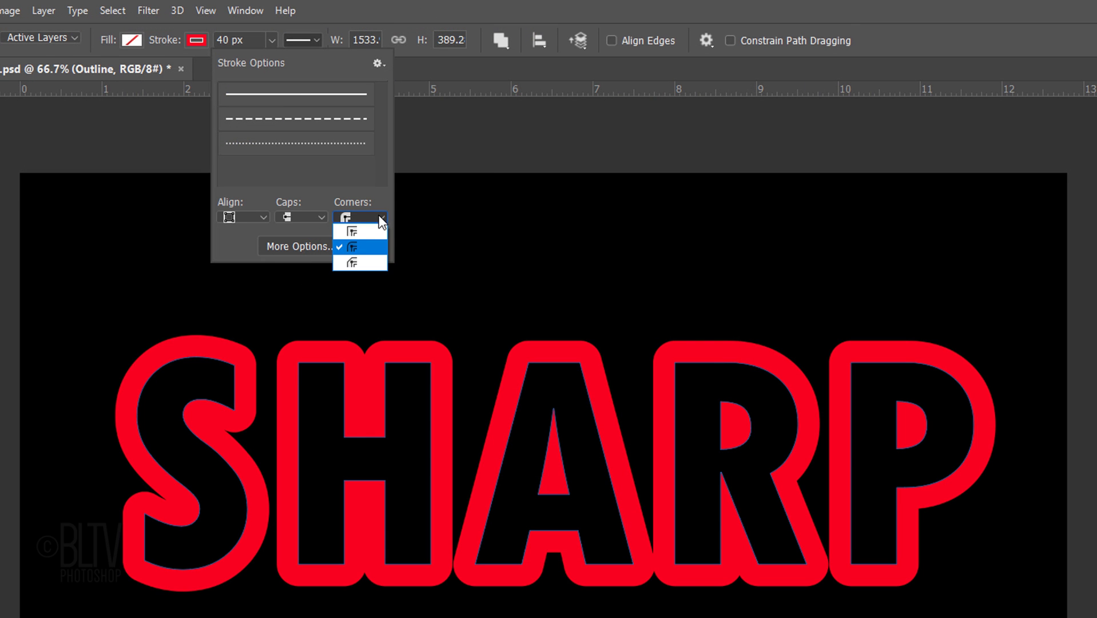
left_click(354, 267)
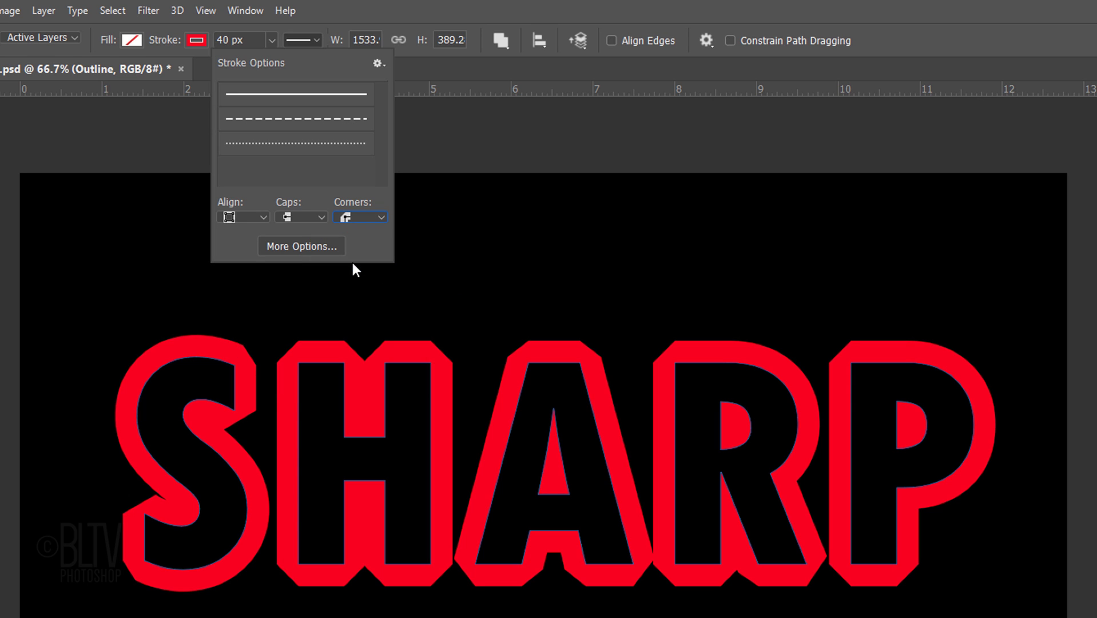
left_click(377, 217)
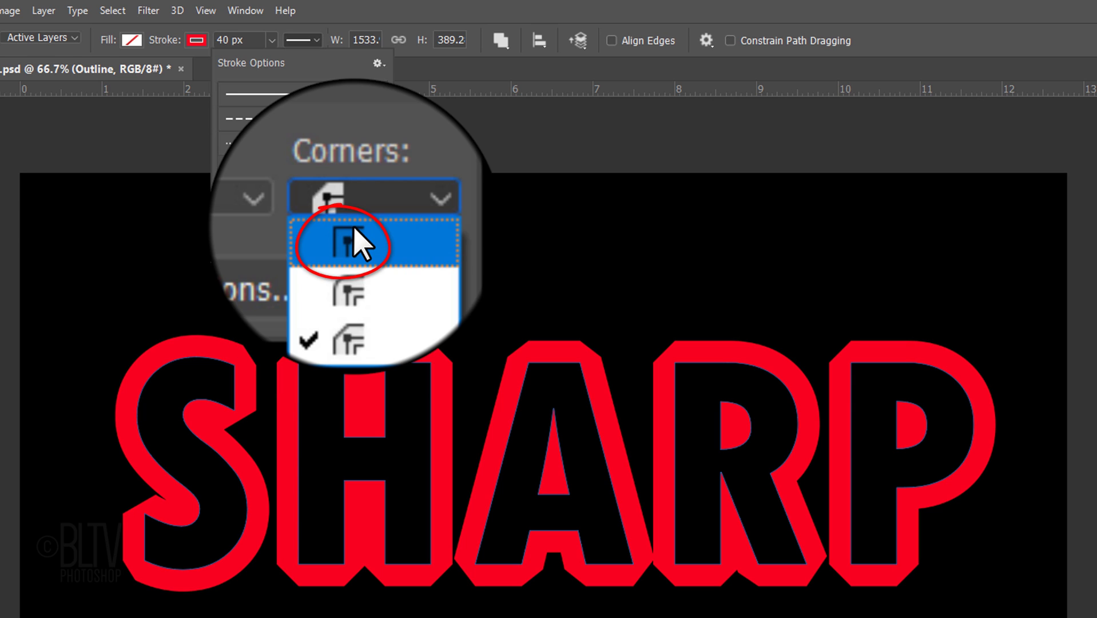
left_click(354, 227)
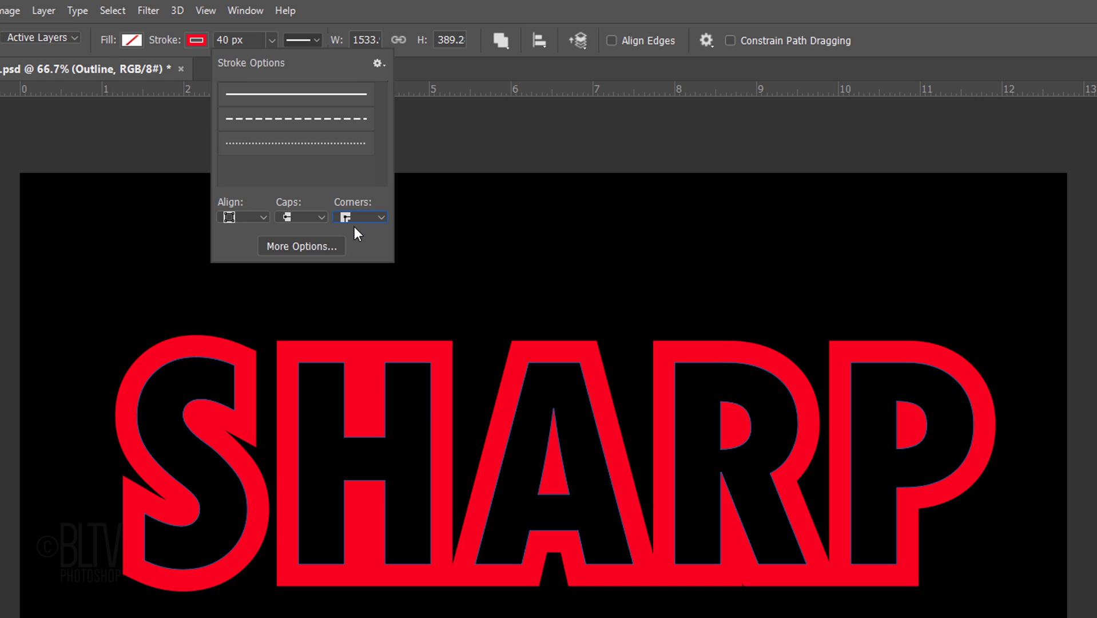
Apply the dashed stroke preset with the stroke aligned Outside
left_click(292, 123)
left_click(258, 218)
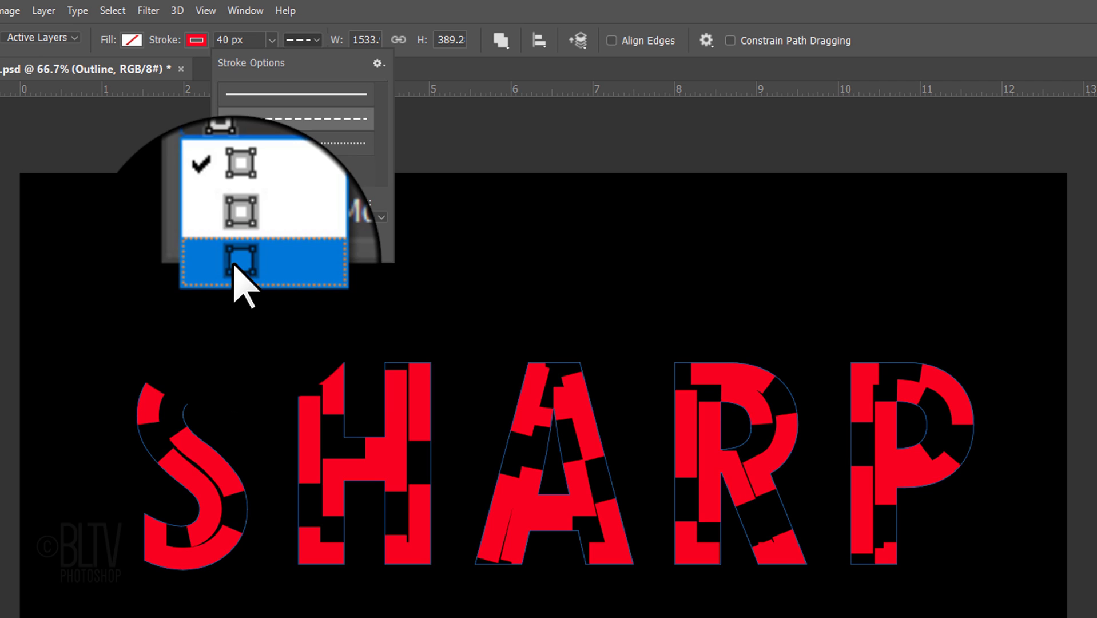
left_click(234, 264)
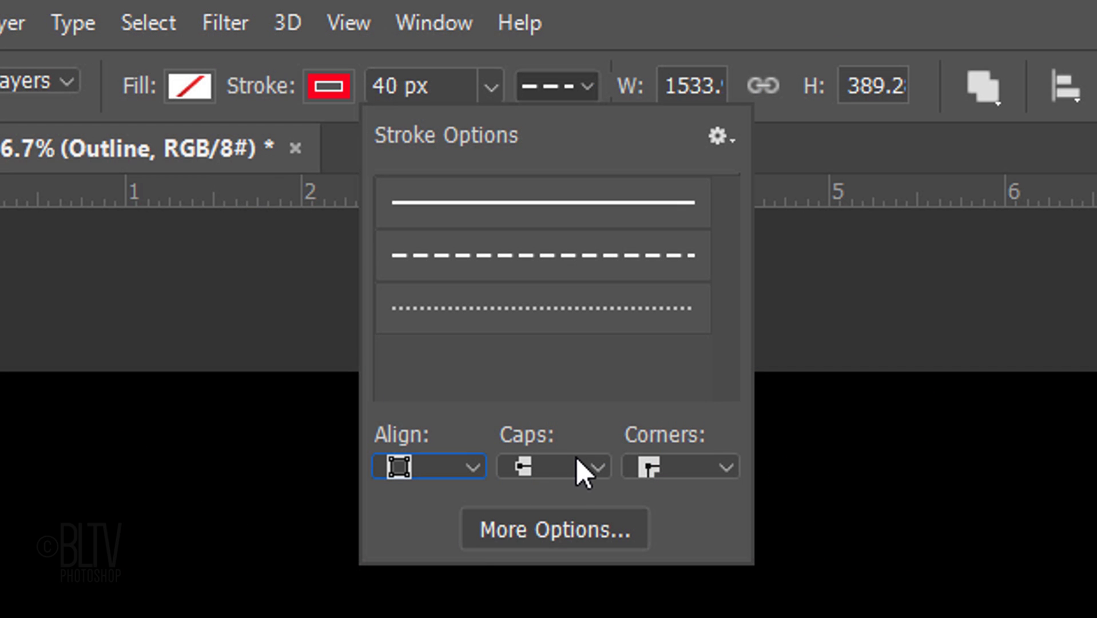
Try Round caps on the dashes, then set them to Projecting square caps
left_click(318, 217)
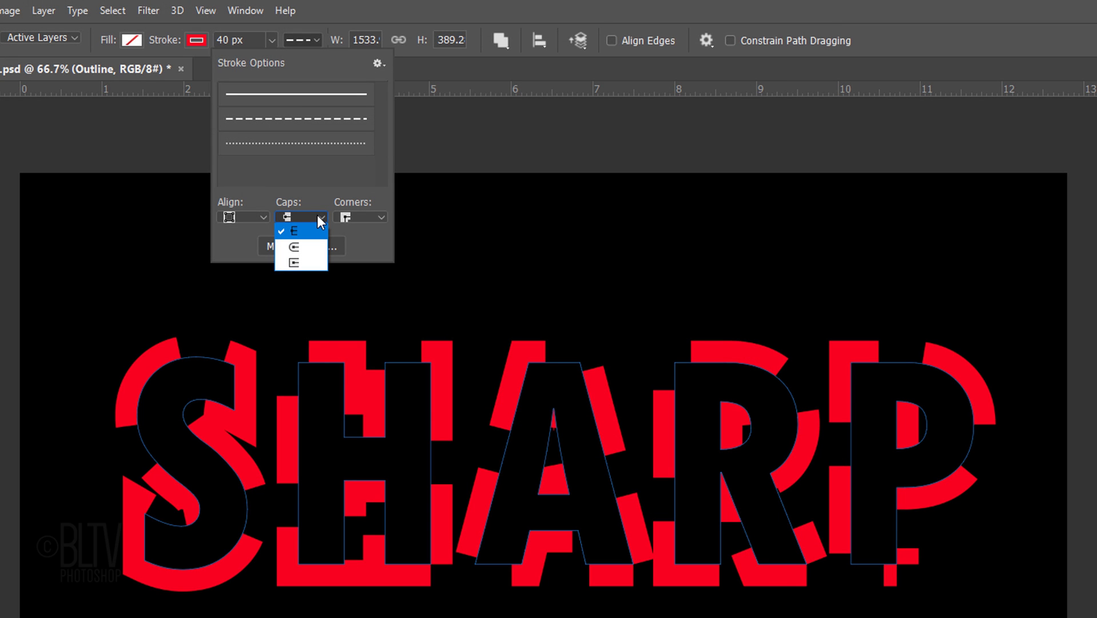
left_click(293, 245)
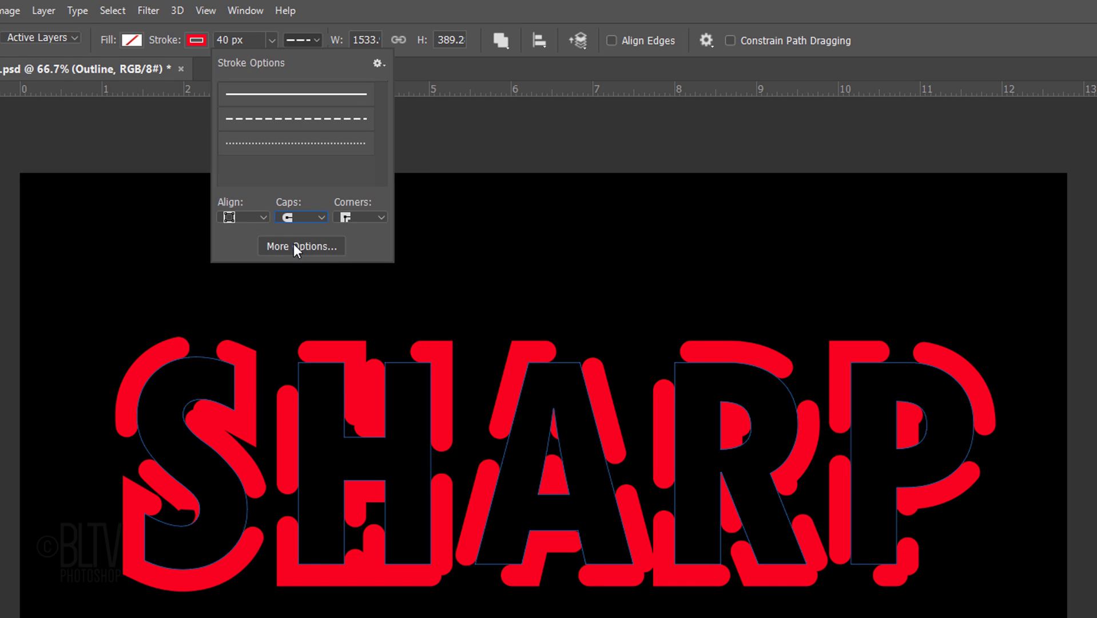
left_click(300, 217)
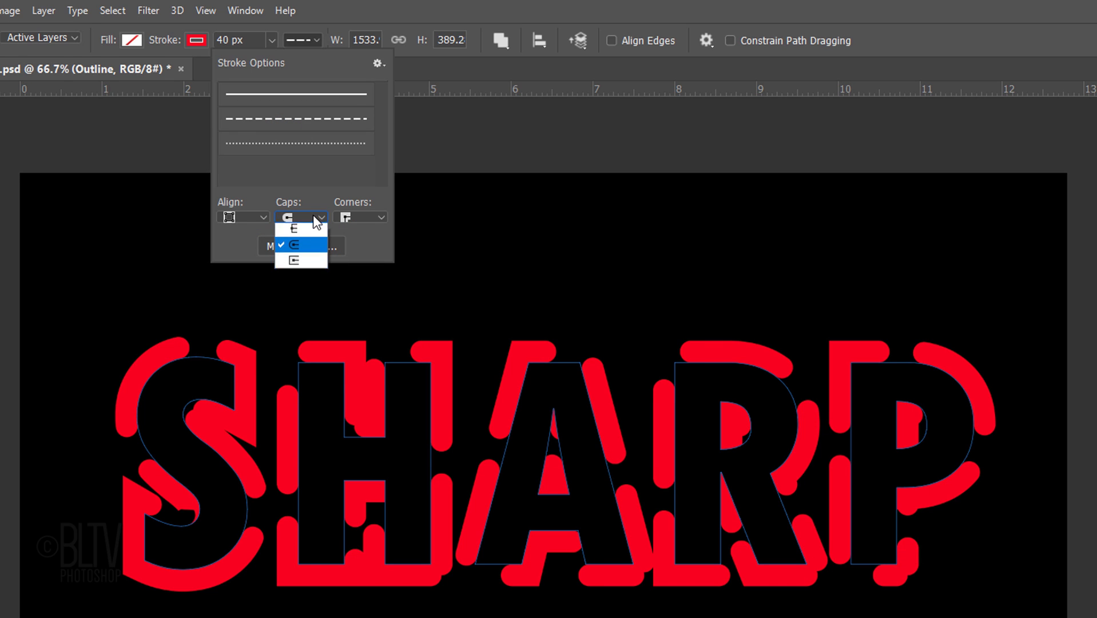
left_click(294, 263)
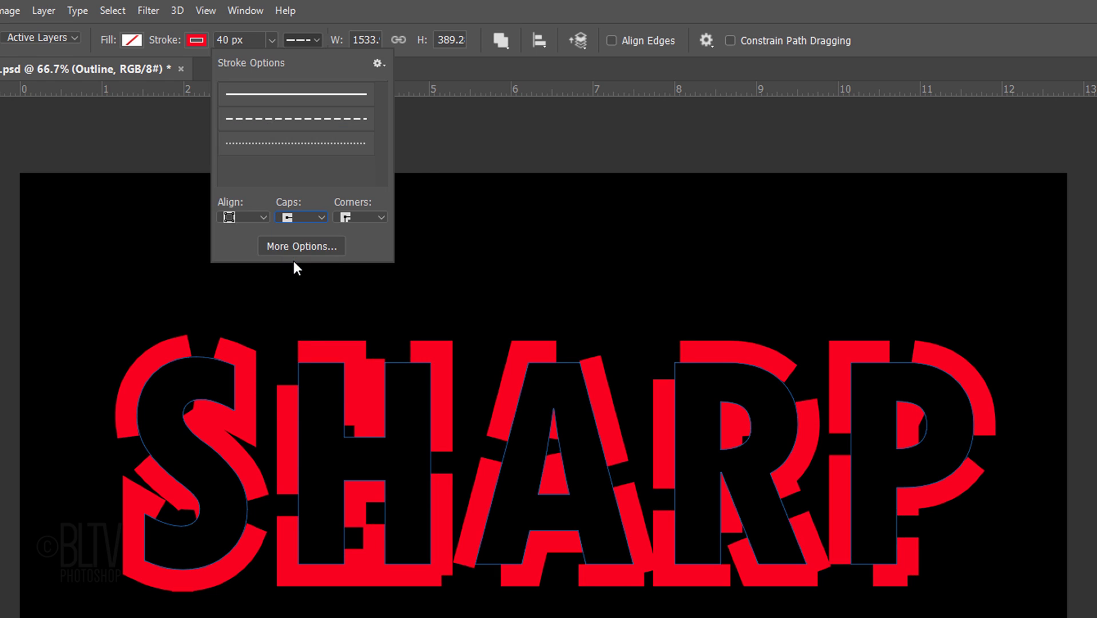
Switch the dashed stroke's corners to Round, then to Bevel
left_click(363, 220)
left_click(350, 244)
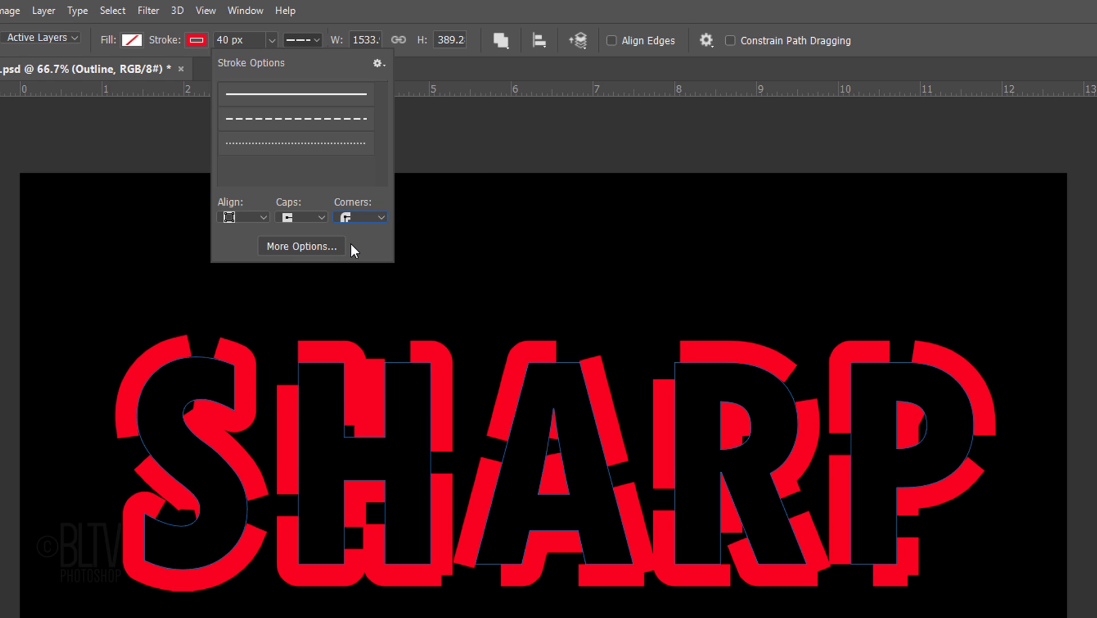
left_click(360, 217)
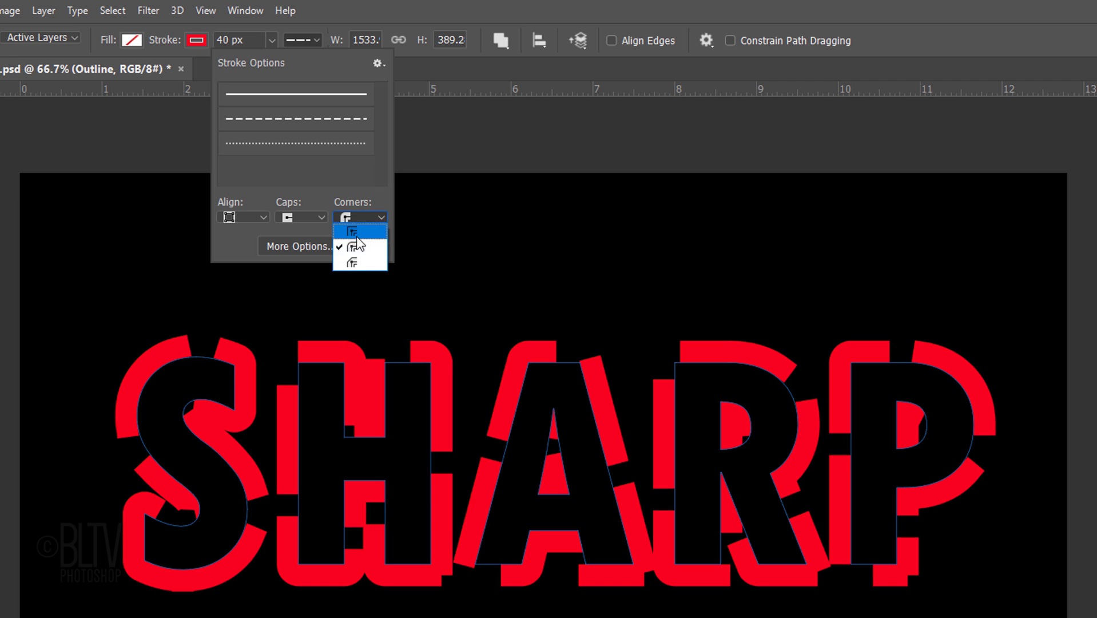
left_click(350, 260)
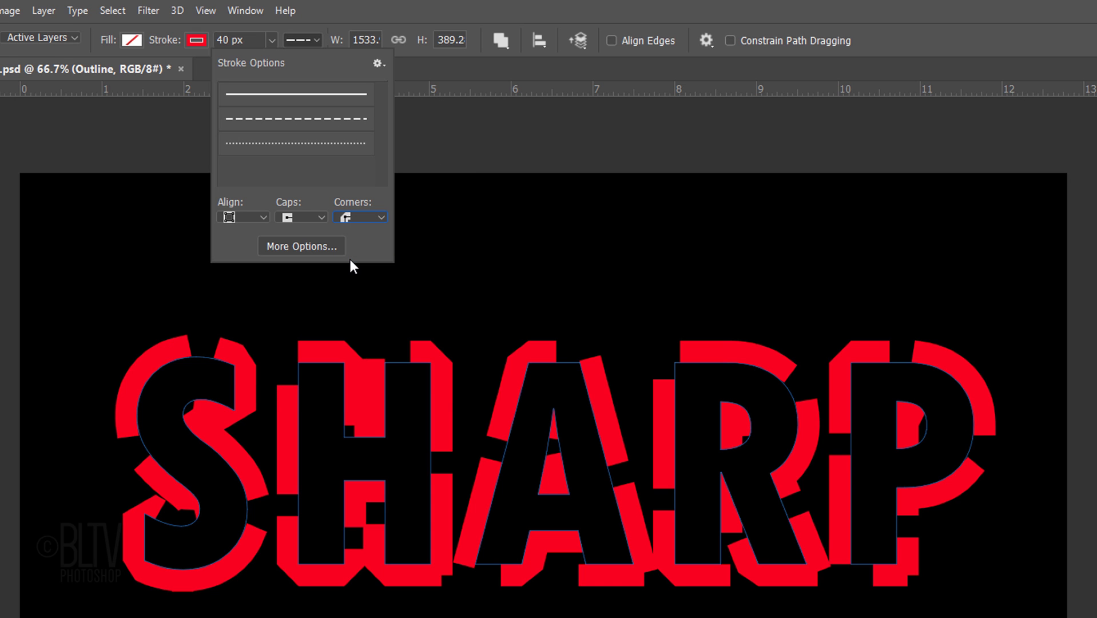
In More Options, set the dash length to 6 and the gap to 5
left_click(307, 248)
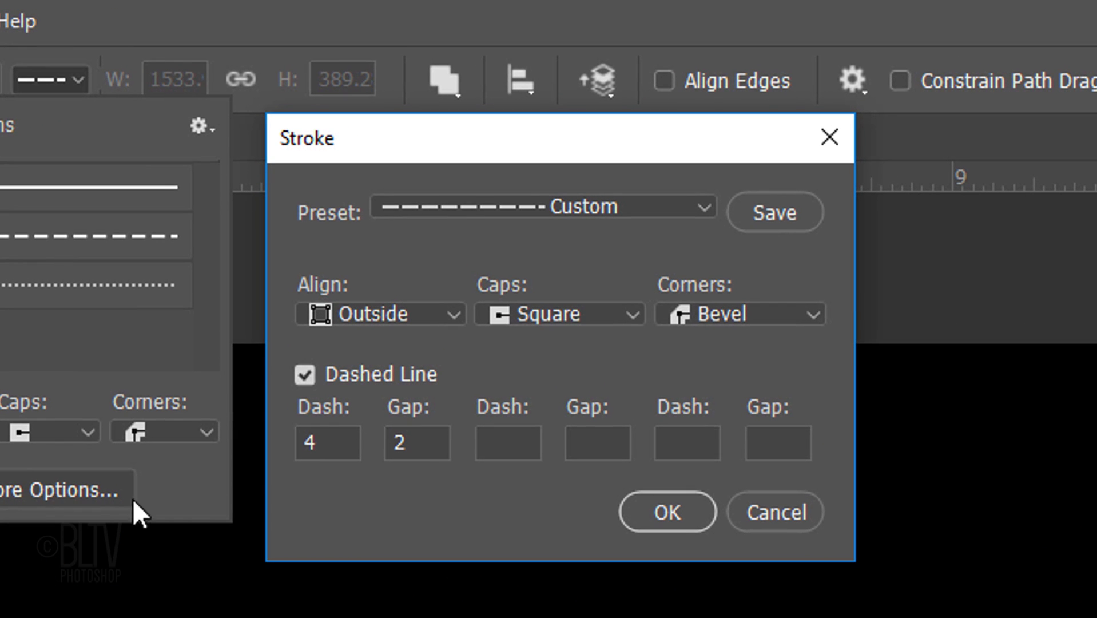
left_click_drag(343, 442, 257, 441)
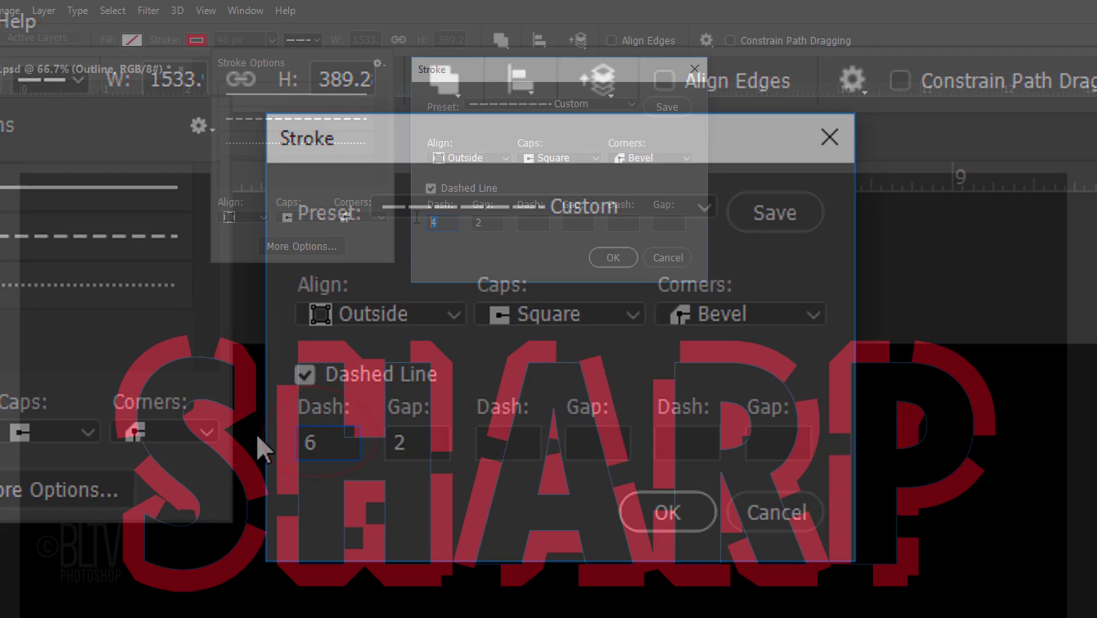
type("6")
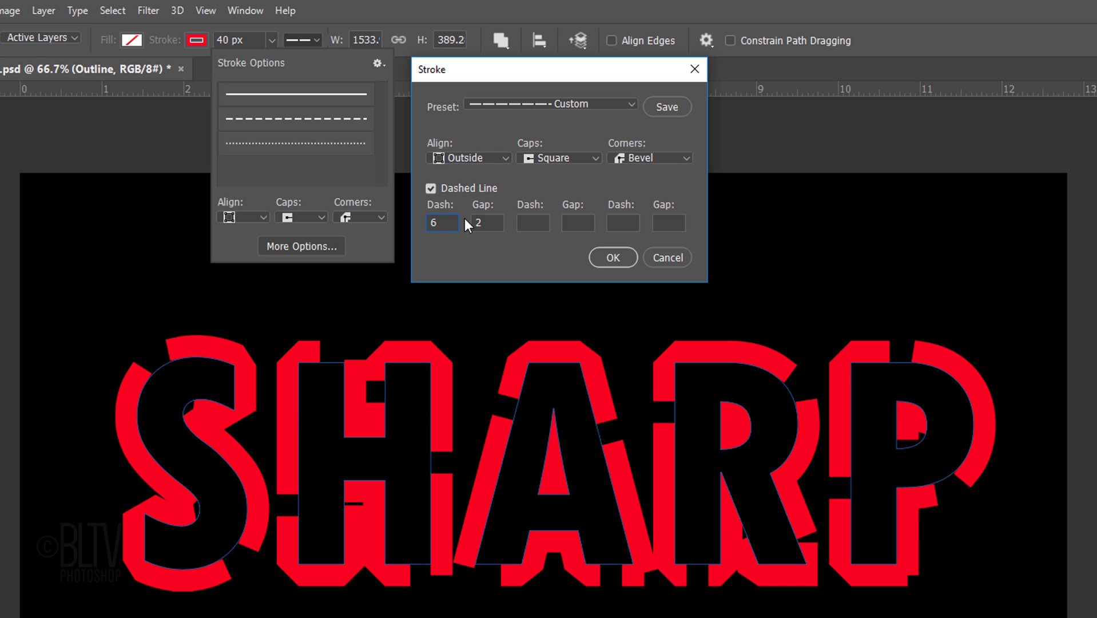
left_click(486, 223)
type("5")
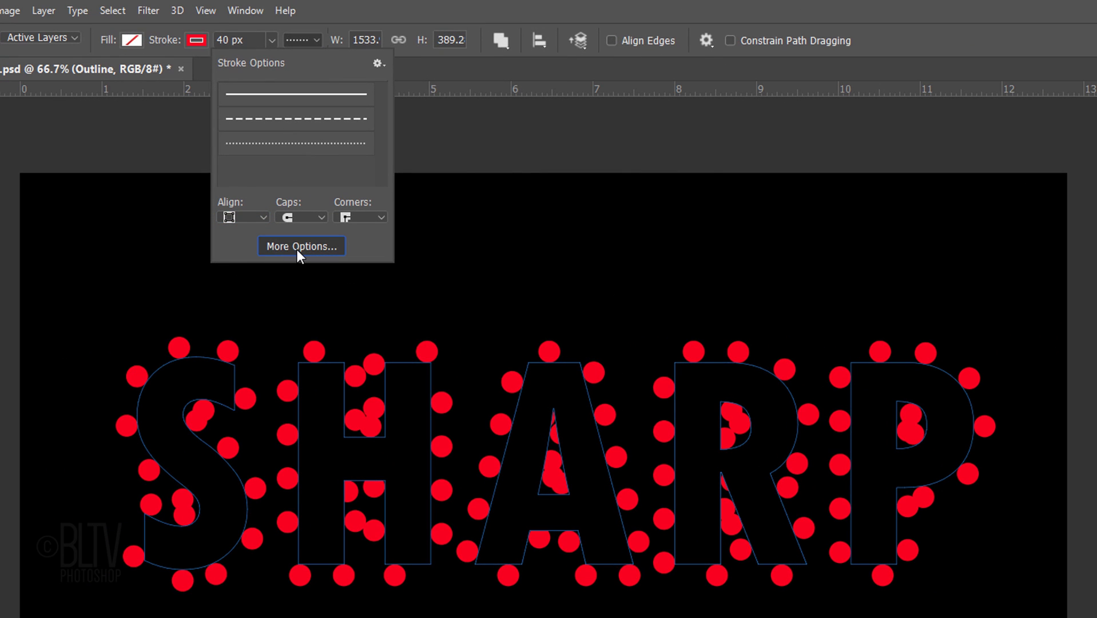
Change the gap to 1 so the outline becomes tightly packed dots
left_click(296, 249)
key("BackSpace")
type("1")
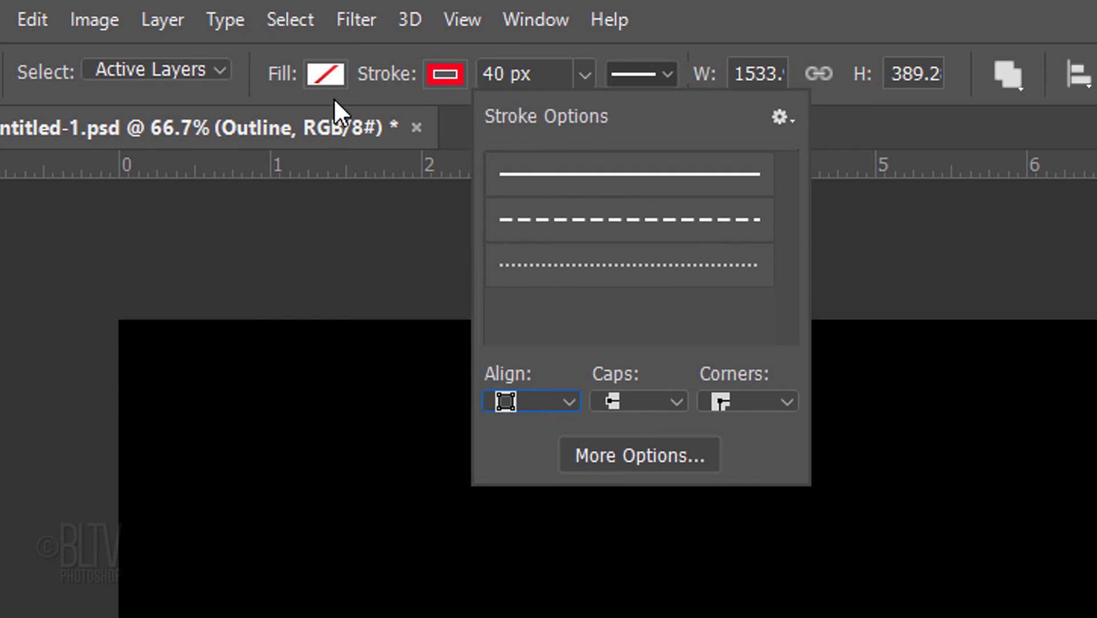
Set the SHARP shape's fill to the white swatch
left_click(329, 78)
left_click(323, 280)
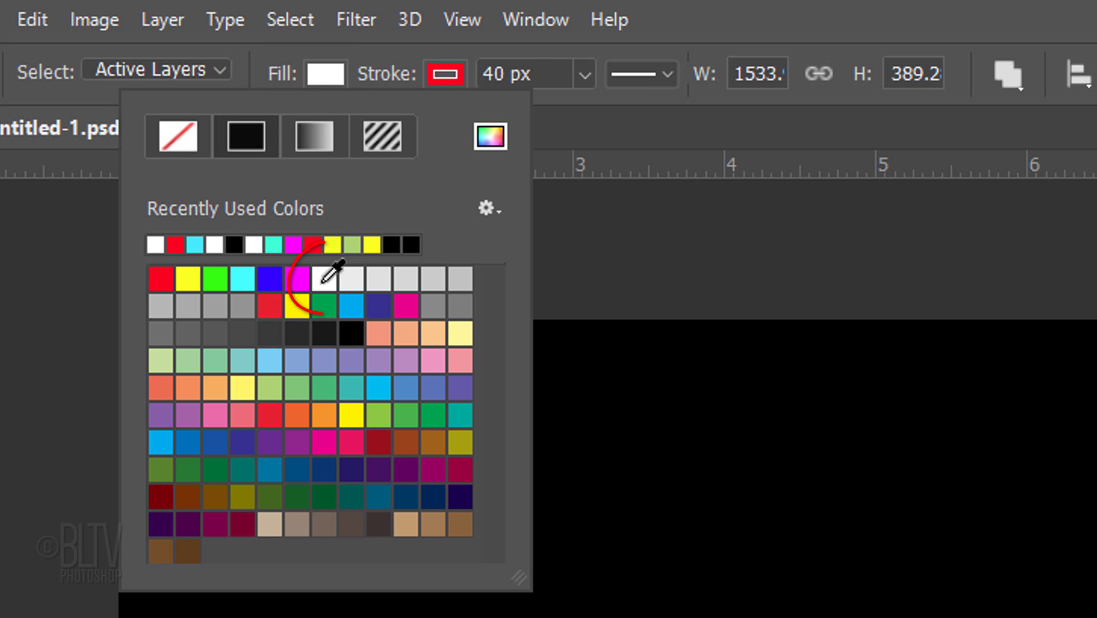